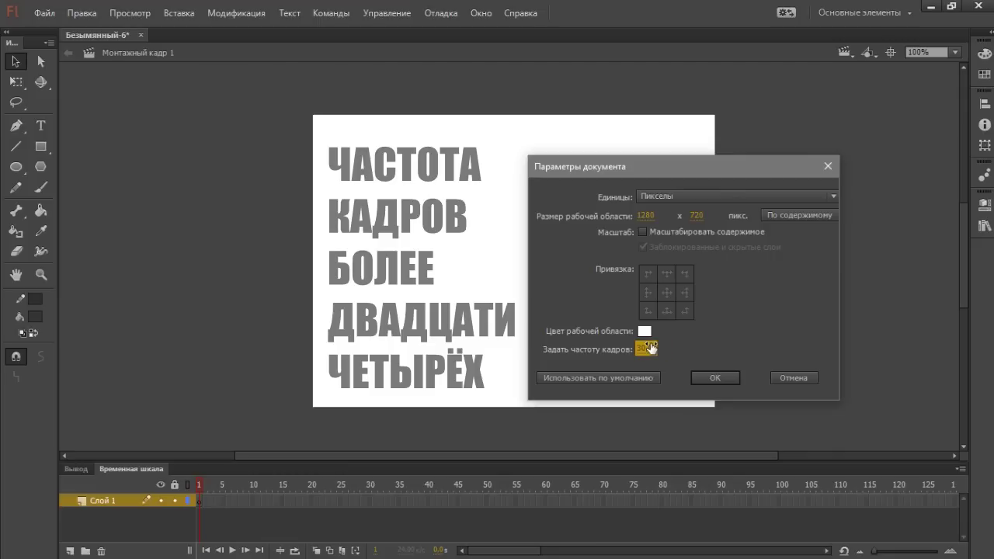
Step: Apply the document settings of 1280 × 720 pixels with a frame rate of 30, and undo the extra layer Слой 2
{"action": "left_click", "coordinate": [715, 378]}
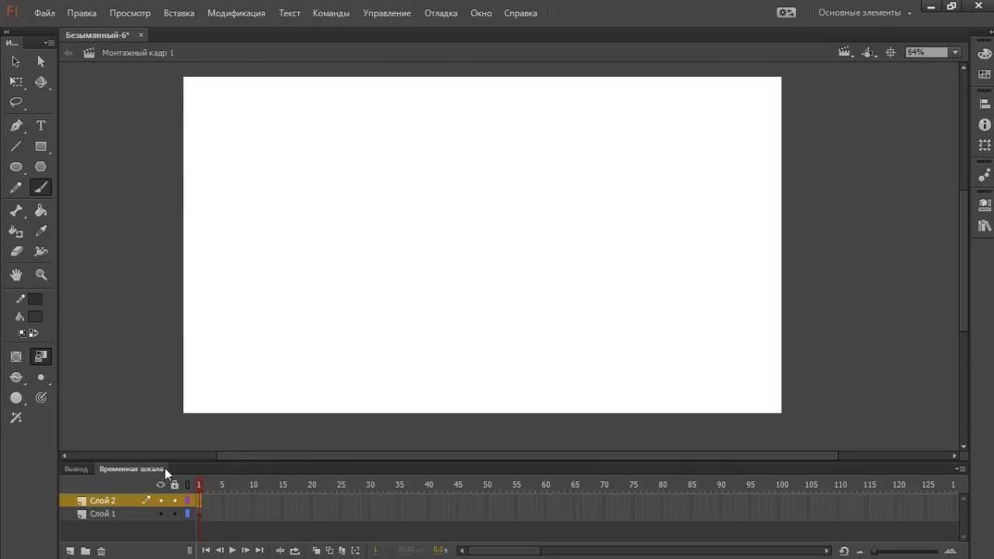
{"action": "key", "text": "ctrl+z"}
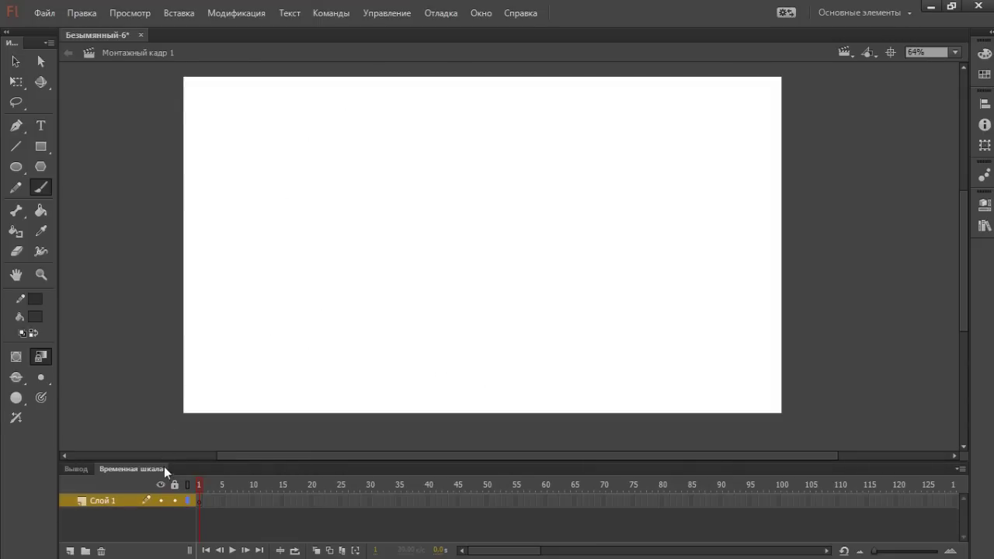
Step: Brush a rounded rectangular head outline with a wide open mouth, and add two dot eyes using a larger brush size
{"action": "mouse_move", "coordinate": [380, 177]}
{"action": "left_mouse_down"}
{"action": "mouse_move", "coordinate": [491, 187]}
{"action": "mouse_move", "coordinate": [491, 250]}
{"action": "mouse_move", "coordinate": [372, 252]}
{"action": "mouse_move", "coordinate": [366, 180]}
{"action": "left_mouse_up"}
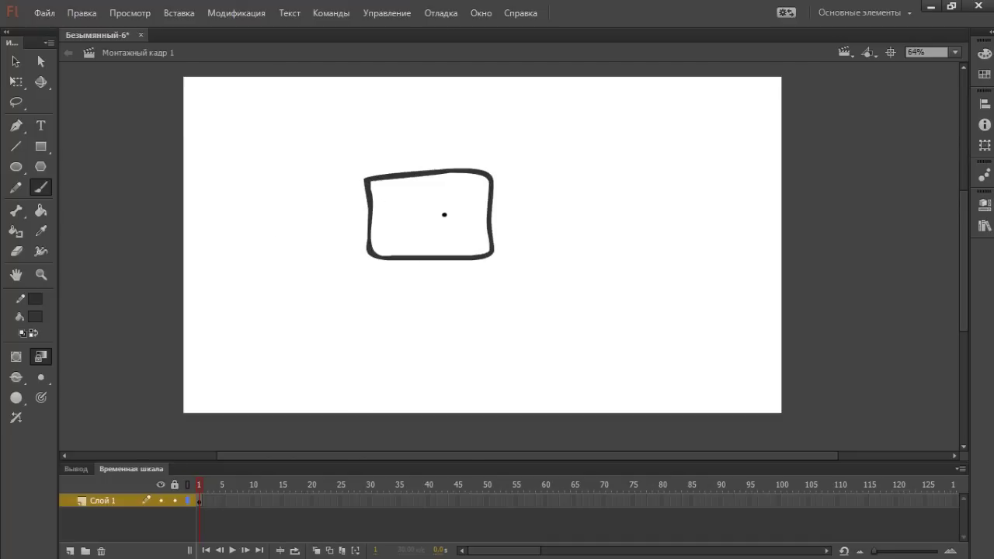
{"action": "scroll", "coordinate": [411, 202], "scroll_direction": "up", "scroll_amount": 3}
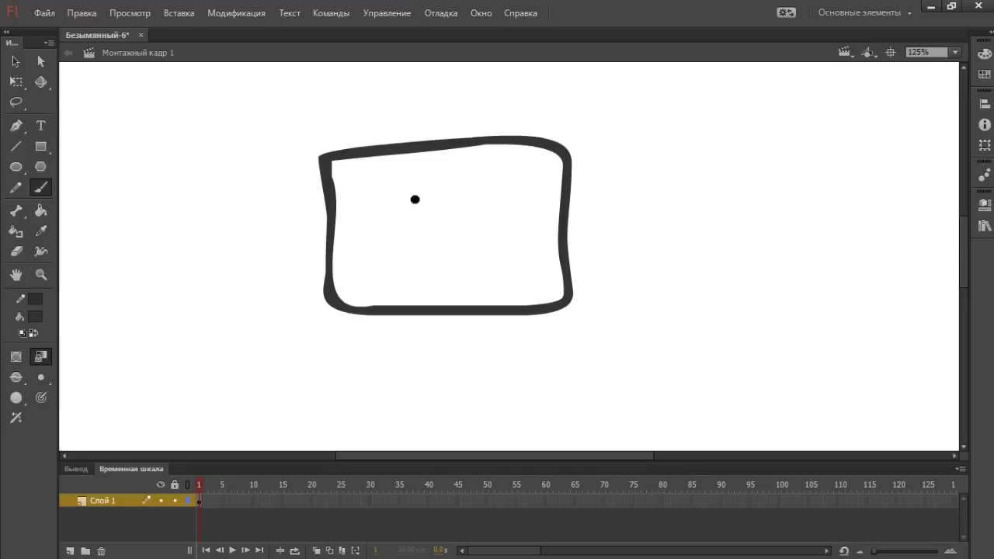
{"action": "mouse_move", "coordinate": [409, 247]}
{"action": "left_mouse_down"}
{"action": "mouse_move", "coordinate": [443, 220]}
{"action": "mouse_move", "coordinate": [496, 205]}
{"action": "mouse_move", "coordinate": [531, 210]}
{"action": "mouse_move", "coordinate": [494, 274]}
{"action": "mouse_move", "coordinate": [439, 234]}
{"action": "mouse_move", "coordinate": [430, 201]}
{"action": "left_mouse_up"}
{"action": "left_click", "coordinate": [45, 376]}
{"action": "left_click", "coordinate": [80, 437]}
{"action": "left_click", "coordinate": [420, 195]}
{"action": "left_click", "coordinate": [528, 187]}
Step: Draw two short eyebrows just above the head with a smaller brush size
{"action": "left_click", "coordinate": [41, 378]}
{"action": "left_click", "coordinate": [73, 385]}
{"action": "left_click_drag", "start_coordinate": [409, 122], "coordinate": [438, 115]}
{"action": "left_click_drag", "start_coordinate": [520, 109], "coordinate": [550, 117]}
{"action": "scroll", "coordinate": [415, 280], "scroll_direction": "down", "scroll_amount": 4}
{"action": "scroll", "coordinate": [427, 269], "scroll_direction": "up", "scroll_amount": 3}
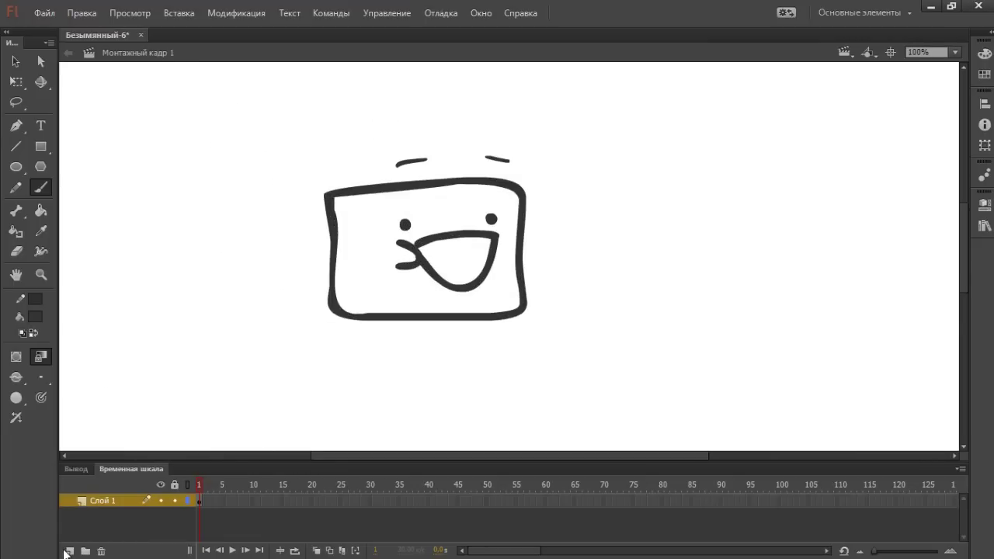
Step: Add a new layer and place Слой 1 with the face above it, leaving the artwork deselected
{"action": "left_click", "coordinate": [70, 551]}
{"action": "left_click", "coordinate": [107, 513]}
{"action": "left_click", "coordinate": [102, 502]}
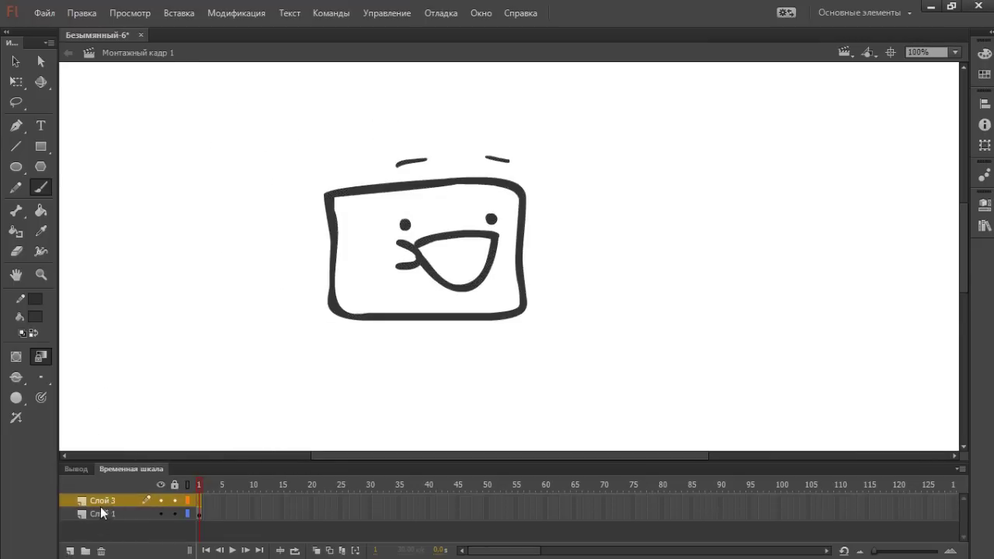
{"action": "left_click_drag", "start_coordinate": [105, 508], "coordinate": [113, 495]}
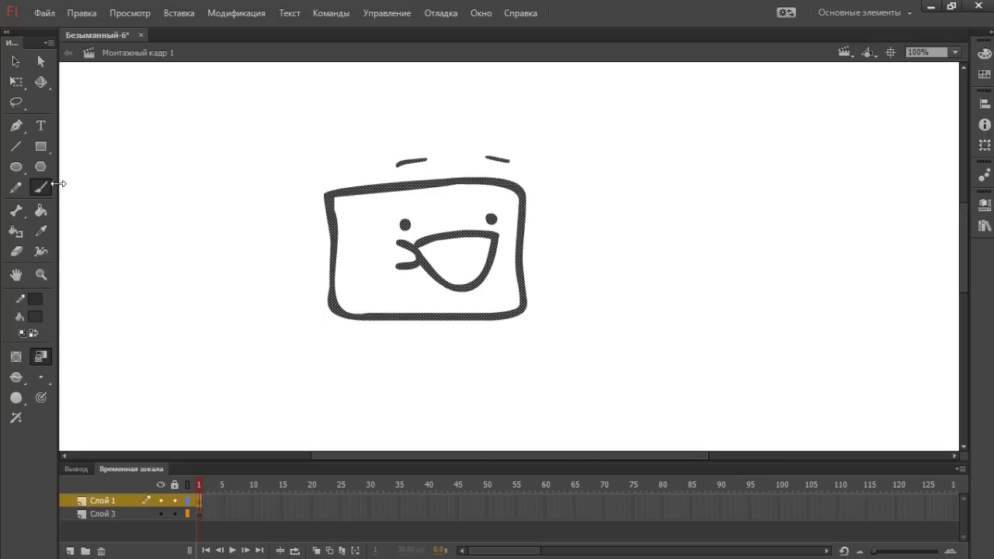
{"action": "left_click", "coordinate": [202, 246]}
{"action": "key", "text": "ctrl+z"}
{"action": "left_click", "coordinate": [16, 62]}
{"action": "left_click", "coordinate": [652, 132]}
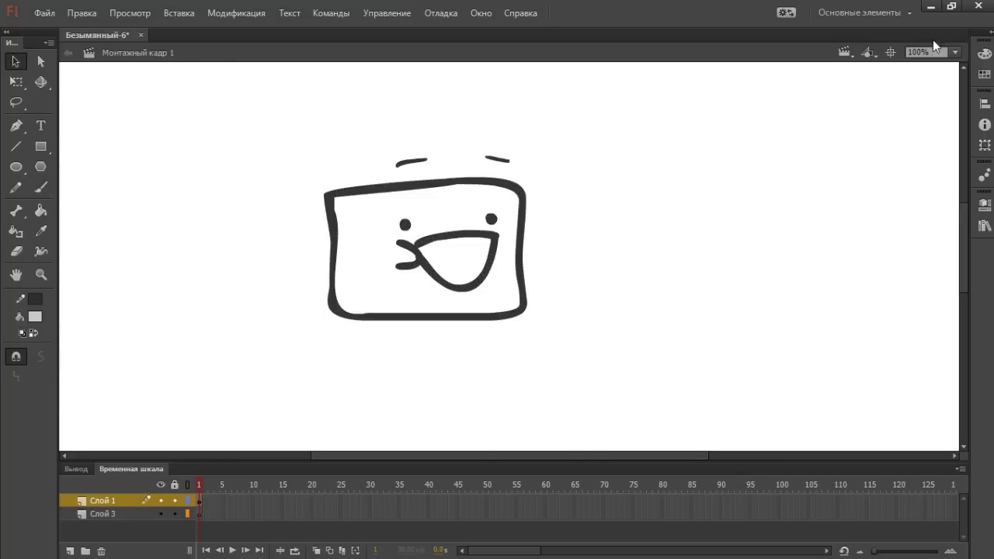
Step: Choose the Paint Bucket and mix a soft green fill colour, 6BCB6A
{"action": "left_click", "coordinate": [41, 212]}
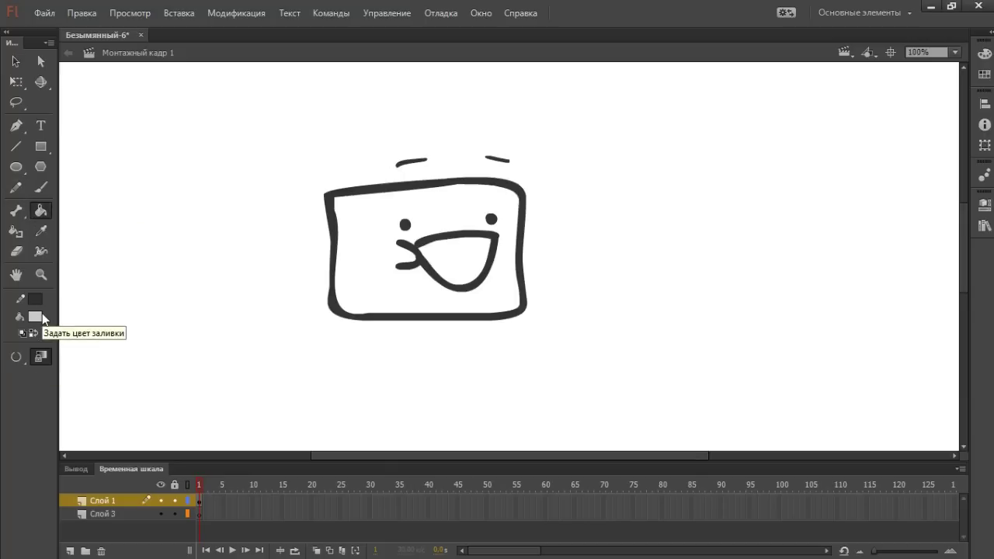
{"action": "left_click", "coordinate": [35, 316]}
{"action": "left_click", "coordinate": [267, 424]}
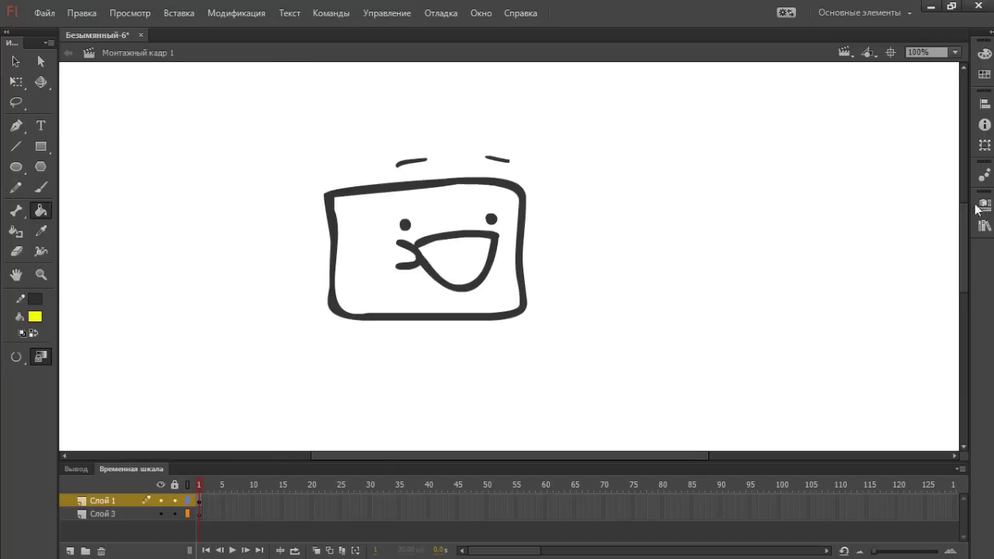
{"action": "left_click", "coordinate": [984, 55]}
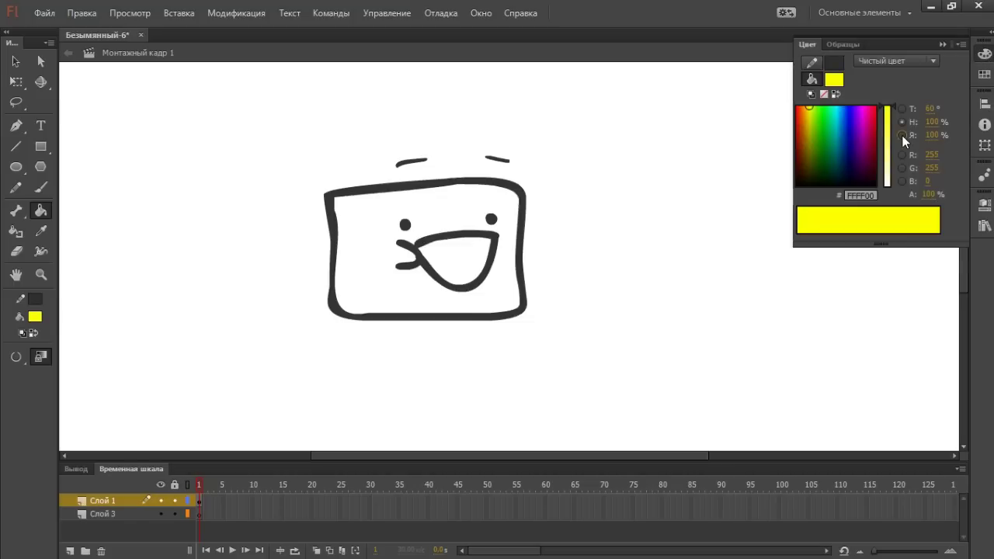
{"action": "left_click", "coordinate": [901, 135]}
{"action": "left_click", "coordinate": [887, 121]}
{"action": "left_click", "coordinate": [815, 138]}
{"action": "left_click", "coordinate": [834, 132]}
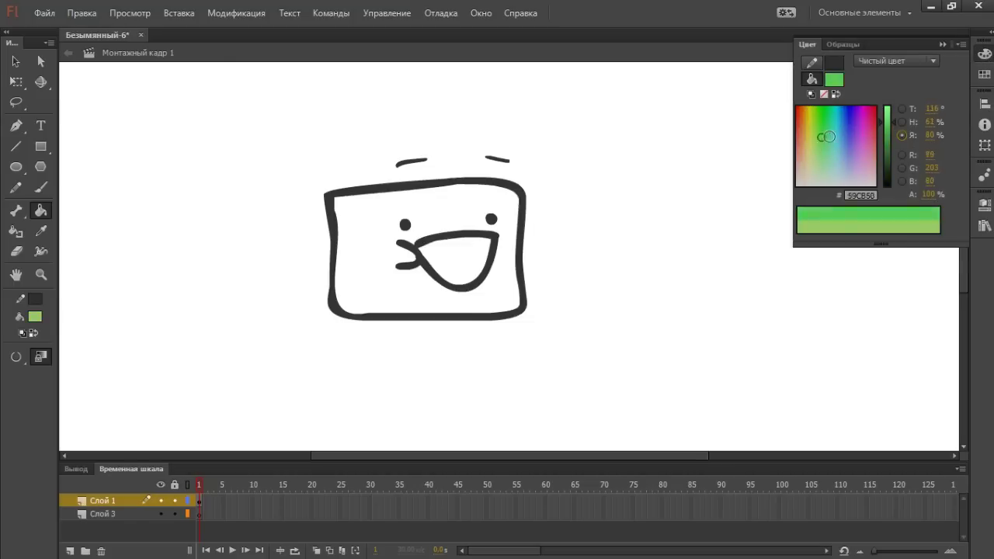
{"action": "left_click_drag", "start_coordinate": [830, 133], "coordinate": [821, 148]}
Step: Set the fill colour's alpha to 50% and fill the head around the facial features
{"action": "left_click_drag", "start_coordinate": [930, 198], "coordinate": [926, 198]}
{"action": "left_click", "coordinate": [924, 194]}
{"action": "type", "text": "50"}
{"action": "key", "text": "Return"}
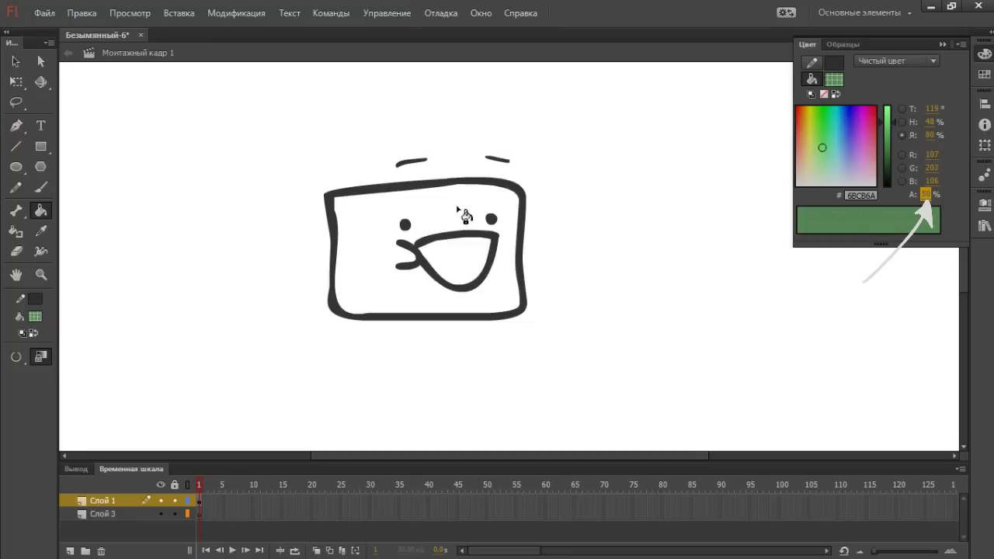
{"action": "left_click", "coordinate": [439, 218]}
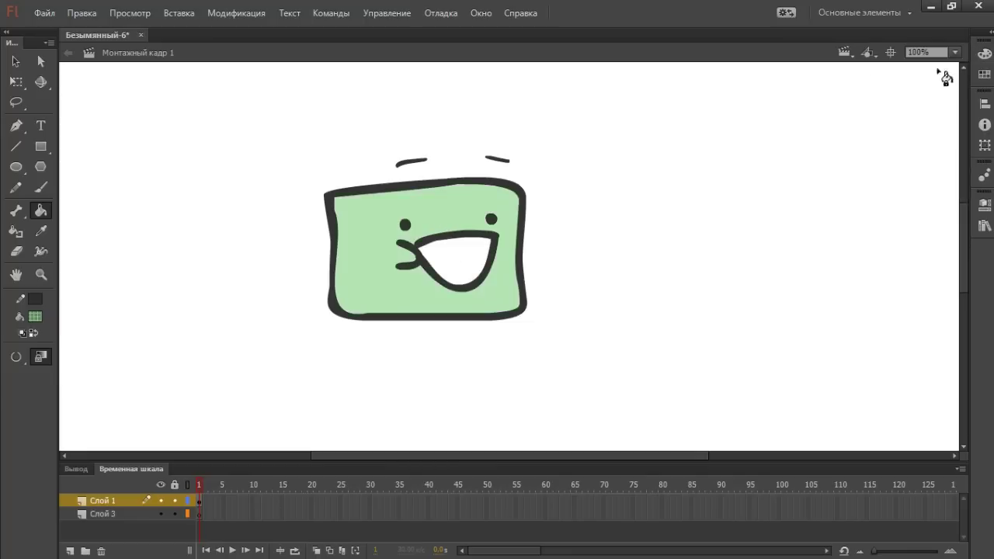
Step: Sample the dark outline colour and brush a small tooth-like shape inside the mouth's lower corner
{"action": "key", "text": "i"}
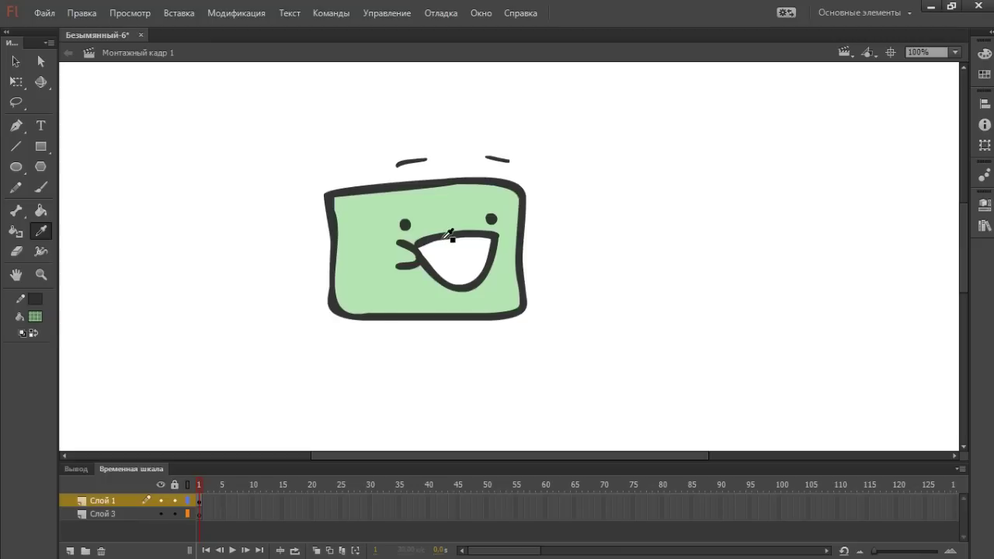
{"action": "left_click", "coordinate": [449, 234]}
{"action": "scroll", "coordinate": [437, 257], "scroll_direction": "up", "scroll_amount": 2}
{"action": "key", "text": "b"}
{"action": "mouse_move", "coordinate": [452, 267]}
{"action": "left_mouse_down"}
{"action": "mouse_move", "coordinate": [445, 256]}
{"action": "mouse_move", "coordinate": [481, 279]}
{"action": "mouse_move", "coordinate": [474, 270]}
{"action": "left_mouse_up"}
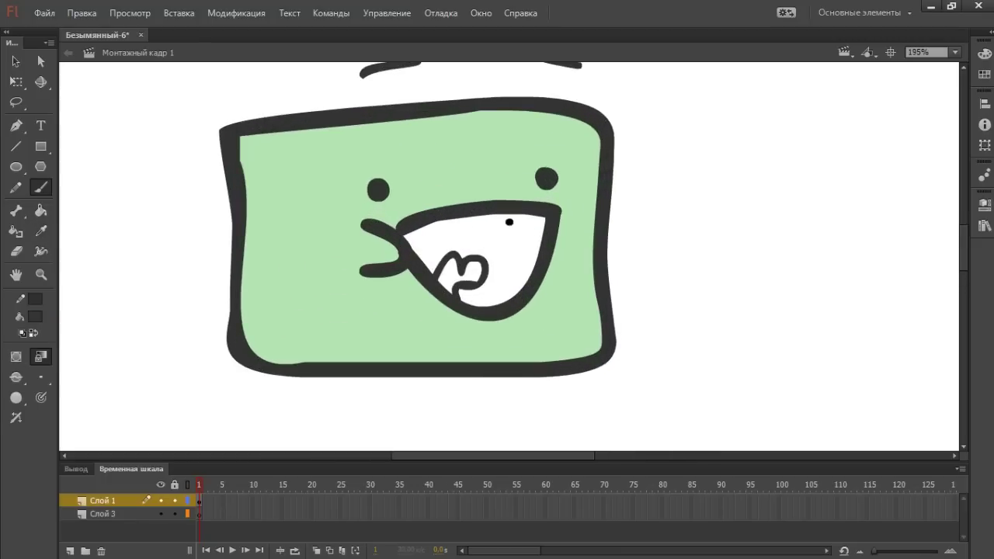
Step: Fill the inside of the mouth around the tooth-like shape with light red FF9191
{"action": "key", "text": "i"}
{"action": "left_click", "coordinate": [983, 53]}
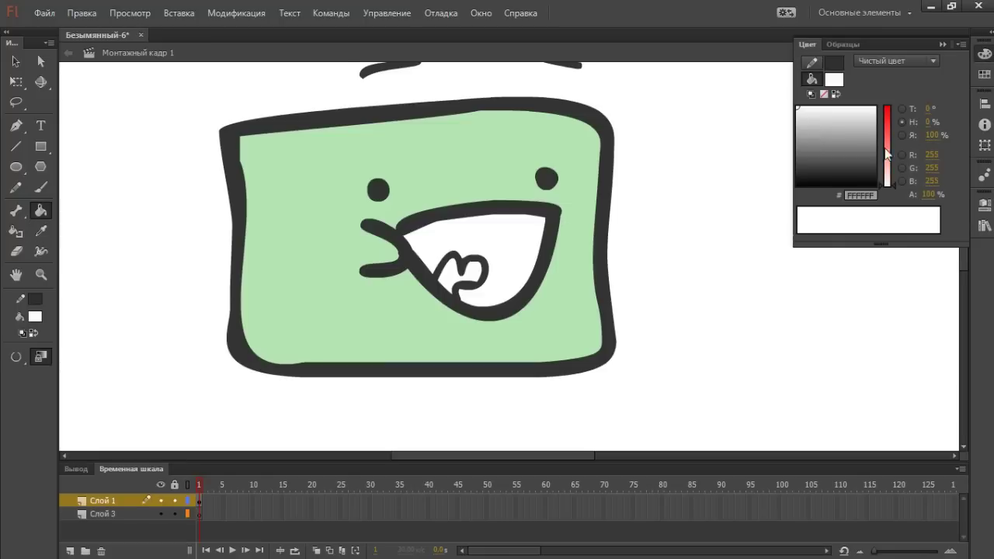
{"action": "left_click", "coordinate": [886, 152]}
{"action": "left_click", "coordinate": [489, 240]}
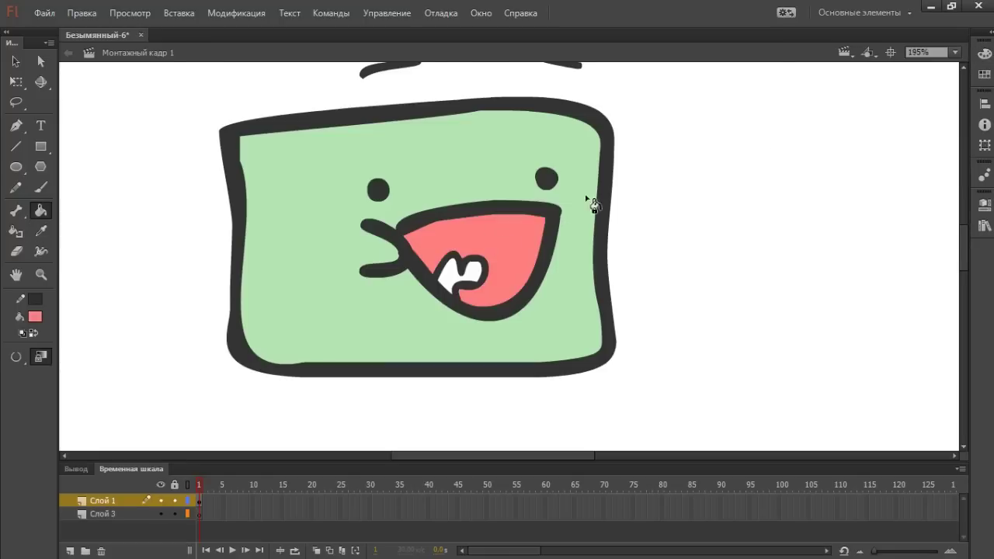
{"action": "scroll", "coordinate": [665, 236], "scroll_direction": "down", "scroll_amount": 3}
{"action": "scroll", "coordinate": [667, 225], "scroll_direction": "up", "scroll_amount": 3}
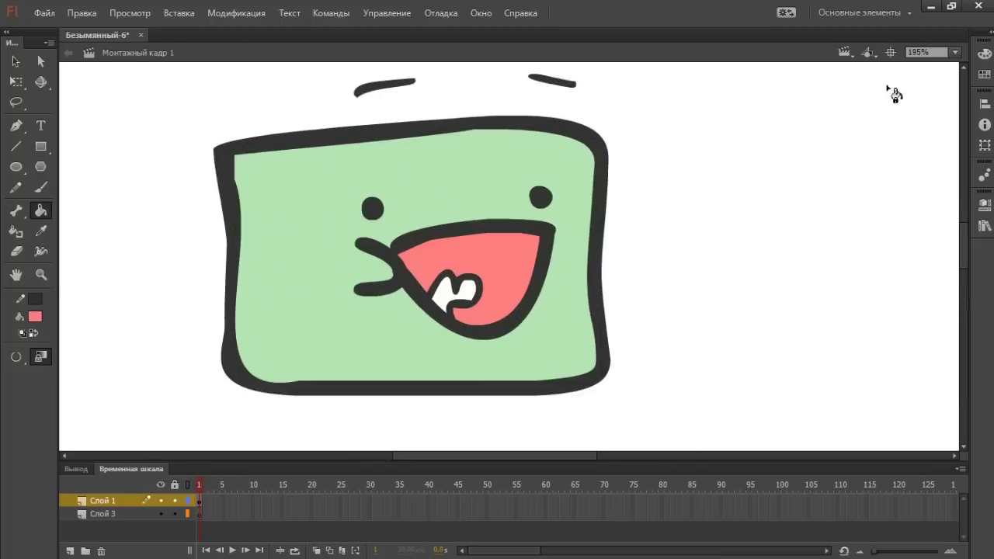
{"action": "left_click", "coordinate": [984, 53]}
{"action": "left_click", "coordinate": [888, 153]}
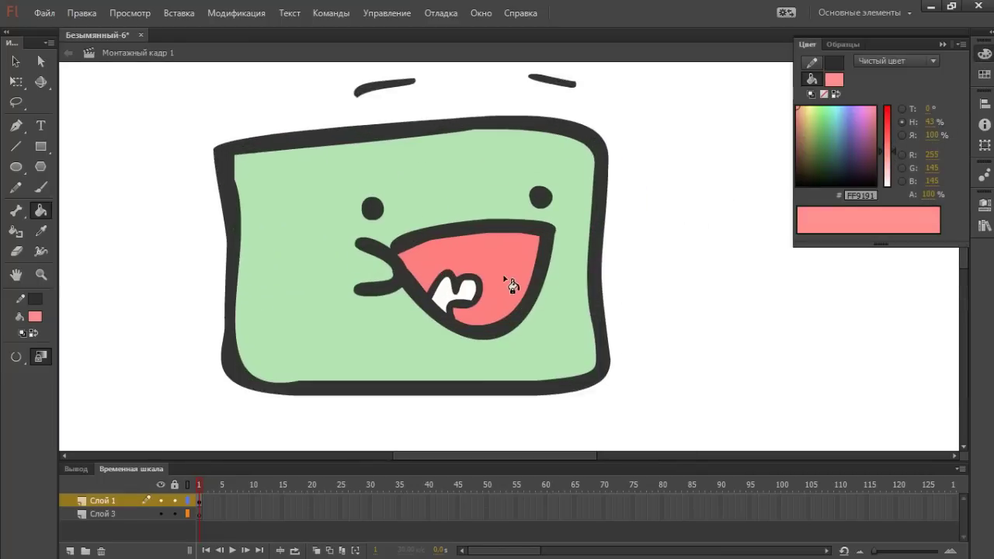
{"action": "left_click", "coordinate": [501, 281]}
{"action": "scroll", "coordinate": [225, 165], "scroll_direction": "down", "scroll_amount": 3}
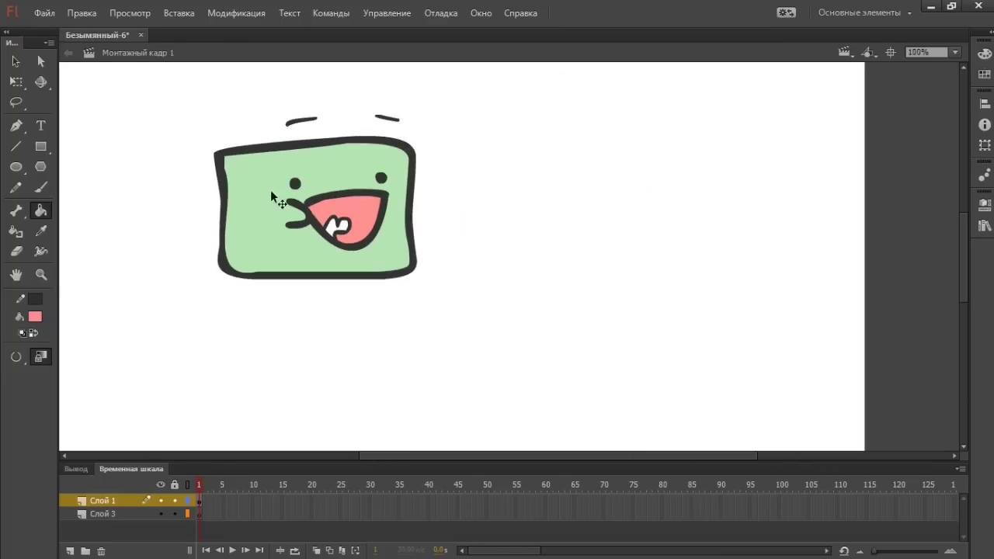
Step: Make the lower layer Слой 3 active and set up the Brush with a dark grey fill and a larger size
{"action": "left_click", "coordinate": [16, 60]}
{"action": "scroll", "coordinate": [352, 187], "scroll_direction": "down", "scroll_amount": 3}
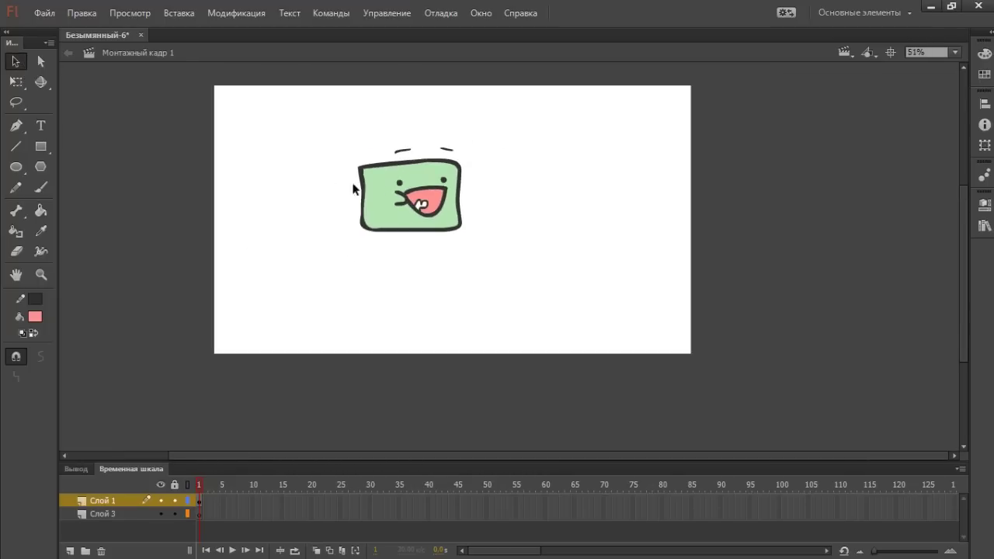
{"action": "scroll", "coordinate": [310, 165], "scroll_direction": "up", "scroll_amount": 2}
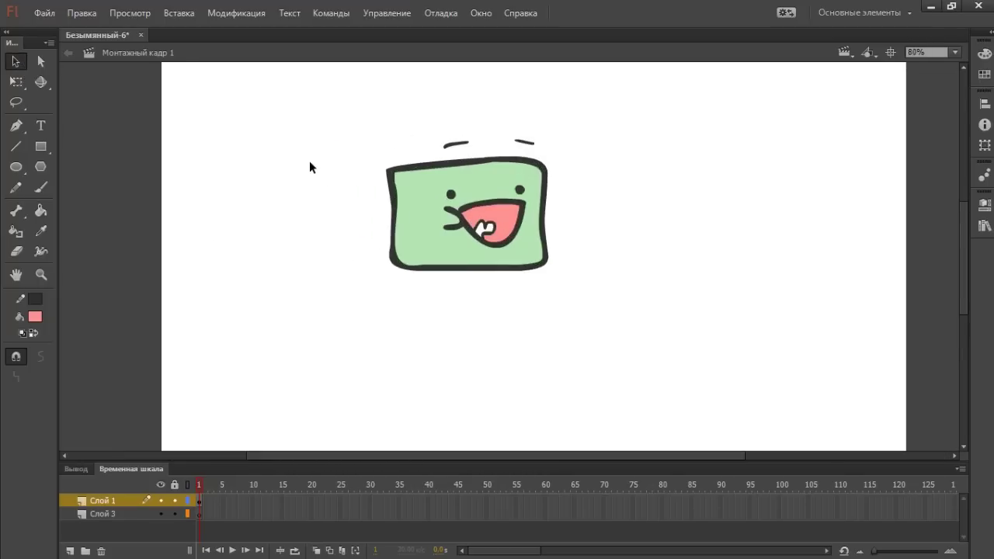
{"action": "left_click", "coordinate": [93, 514]}
{"action": "left_click", "coordinate": [41, 187]}
{"action": "left_click", "coordinate": [42, 376]}
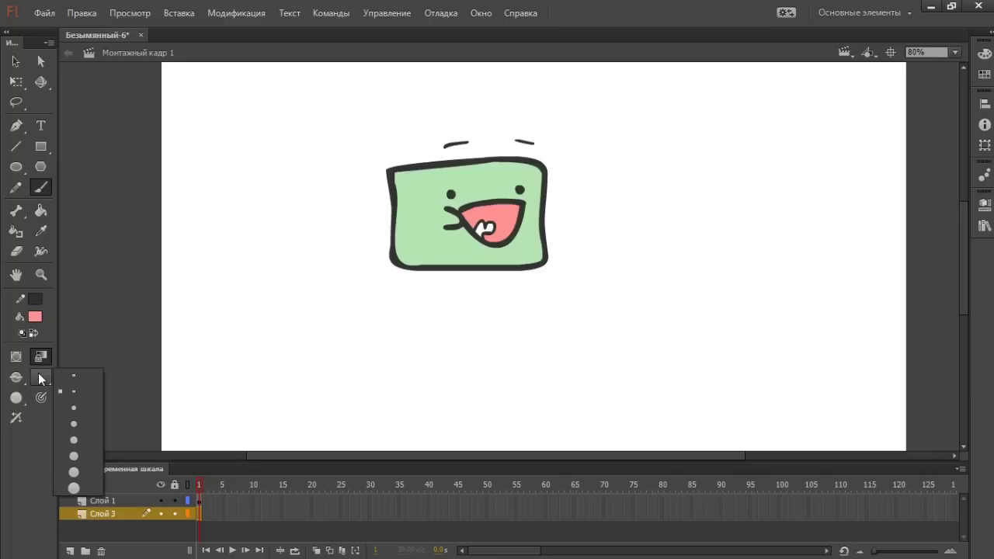
{"action": "left_click", "coordinate": [35, 316]}
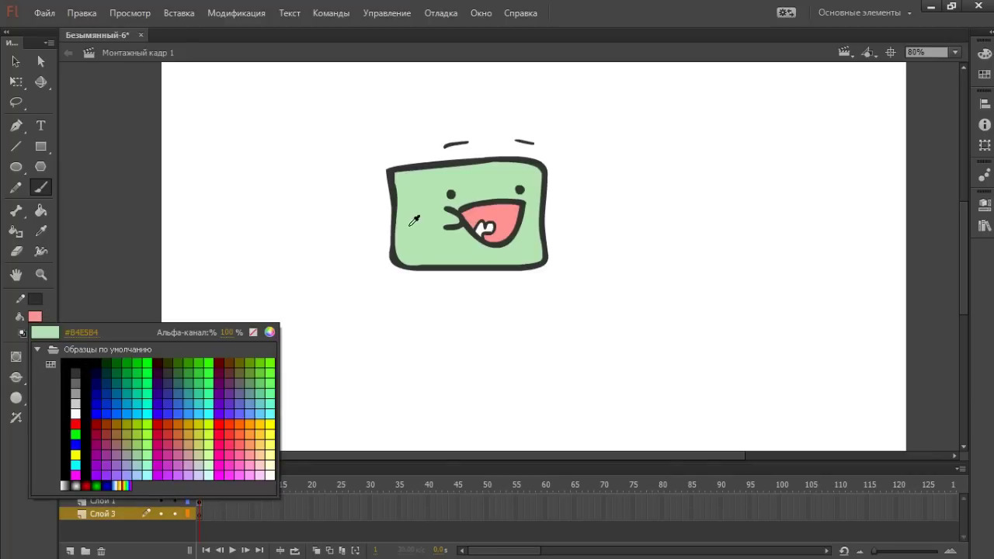
{"action": "left_click", "coordinate": [77, 417]}
{"action": "scroll", "coordinate": [490, 184], "scroll_direction": "down", "scroll_amount": 3}
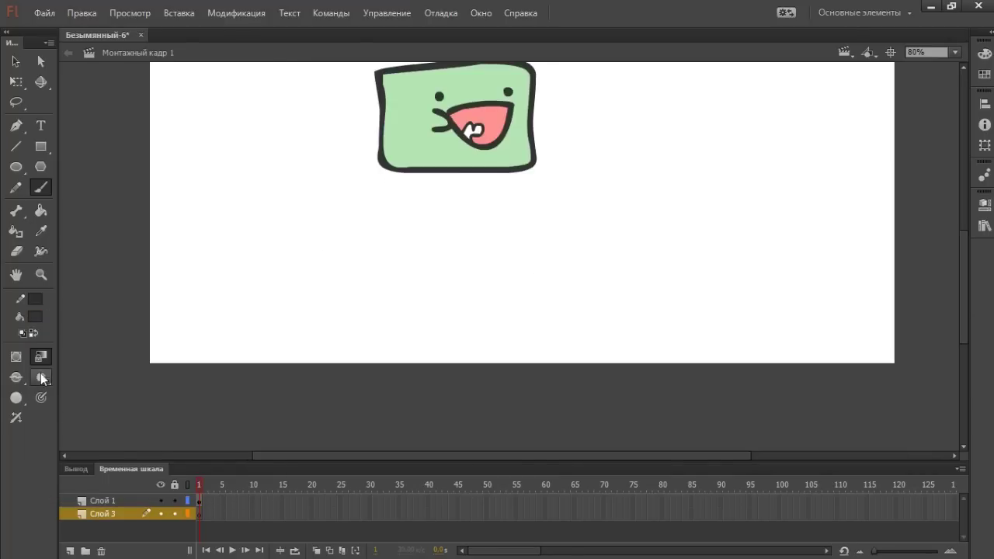
{"action": "left_click_drag", "start_coordinate": [488, 172], "coordinate": [510, 233]}
{"action": "left_click_drag", "start_coordinate": [449, 173], "coordinate": [428, 248]}
{"action": "left_click_drag", "start_coordinate": [510, 232], "coordinate": [538, 219]}
{"action": "left_click_drag", "start_coordinate": [428, 249], "coordinate": [452, 258]}
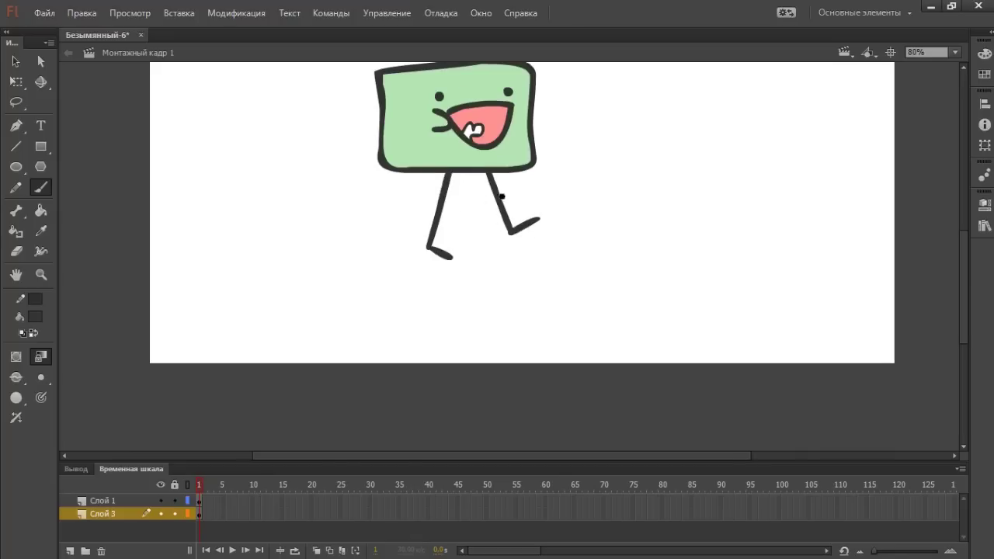
{"action": "left_click_drag", "start_coordinate": [482, 217], "coordinate": [479, 301]}
{"action": "key", "text": "ctrl+z"}
{"action": "key", "text": "ctrl+z"}
{"action": "key", "text": "ctrl+z"}
{"action": "key", "text": "ctrl+z"}
{"action": "left_click_drag", "start_coordinate": [486, 255], "coordinate": [542, 316]}
{"action": "left_click_drag", "start_coordinate": [449, 250], "coordinate": [428, 317]}
{"action": "key", "text": "ctrl+z"}
{"action": "key", "text": "ctrl+z"}
{"action": "mouse_move", "coordinate": [480, 257]}
{"action": "left_mouse_down"}
{"action": "mouse_move", "coordinate": [530, 314]}
{"action": "mouse_move", "coordinate": [409, 310]}
{"action": "left_mouse_up"}
{"action": "left_click_drag", "start_coordinate": [530, 314], "coordinate": [565, 312]}
{"action": "left_click_drag", "start_coordinate": [409, 312], "coordinate": [397, 342]}
{"action": "key", "text": "ctrl+z"}
{"action": "key", "text": "ctrl+z"}
{"action": "key", "text": "ctrl+z"}
{"action": "key", "text": "ctrl+z"}
{"action": "left_click_drag", "start_coordinate": [475, 258], "coordinate": [508, 371]}
{"action": "left_click_drag", "start_coordinate": [456, 257], "coordinate": [412, 372]}
{"action": "key", "text": "ctrl+z"}
{"action": "key", "text": "ctrl+z"}
{"action": "left_click_drag", "start_coordinate": [509, 257], "coordinate": [510, 410]}
{"action": "left_click_drag", "start_coordinate": [405, 258], "coordinate": [401, 409]}
{"action": "left_click_drag", "start_coordinate": [401, 409], "coordinate": [447, 411]}
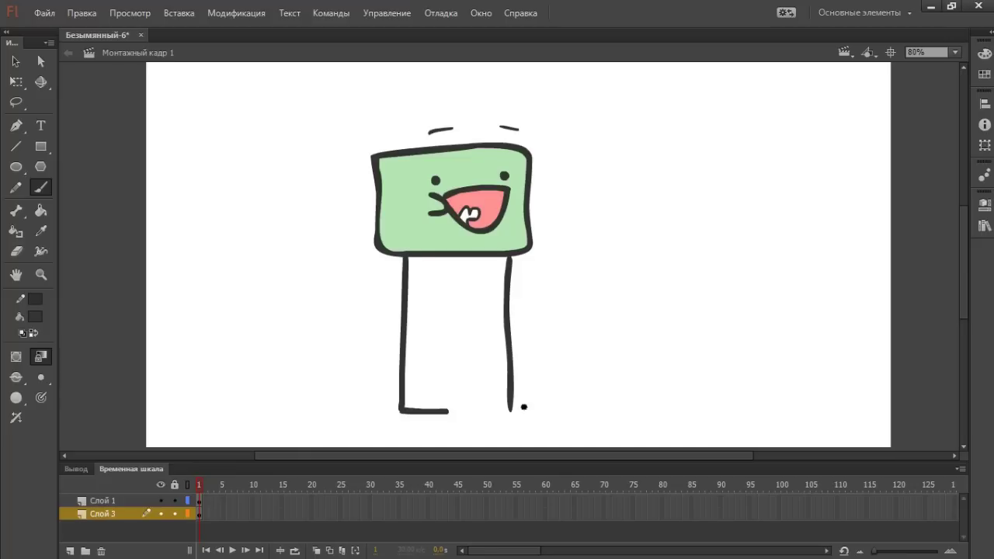
{"action": "left_click_drag", "start_coordinate": [512, 410], "coordinate": [548, 407]}
{"action": "left_click_drag", "start_coordinate": [469, 399], "coordinate": [494, 381]}
{"action": "key", "text": "ctrl+z"}
{"action": "key", "text": "ctrl+z"}
{"action": "key", "text": "ctrl+z"}
{"action": "left_click_drag", "start_coordinate": [429, 388], "coordinate": [428, 391]}
{"action": "mouse_move", "coordinate": [538, 388]}
{"action": "left_mouse_down"}
{"action": "mouse_move", "coordinate": [573, 386]}
{"action": "mouse_move", "coordinate": [541, 395]}
{"action": "left_mouse_up"}
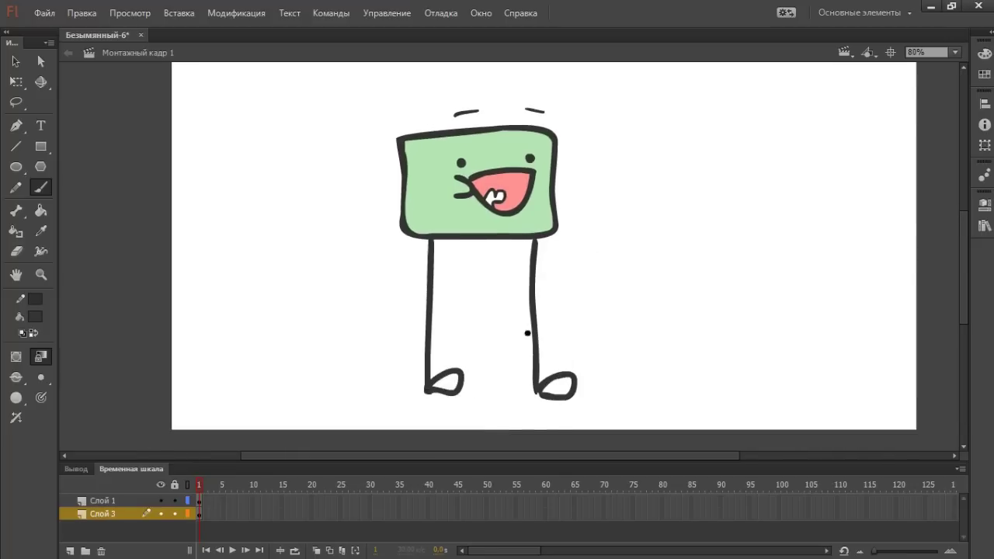
{"action": "key", "text": "ctrl+z"}
{"action": "key", "text": "ctrl+z"}
{"action": "key", "text": "ctrl+z"}
{"action": "key", "text": "ctrl+z"}
{"action": "left_click_drag", "start_coordinate": [443, 241], "coordinate": [438, 354]}
{"action": "mouse_move", "coordinate": [463, 241]}
{"action": "left_mouse_down"}
{"action": "mouse_move", "coordinate": [455, 359]}
{"action": "mouse_move", "coordinate": [442, 356]}
{"action": "left_mouse_up"}
{"action": "left_click_drag", "start_coordinate": [529, 241], "coordinate": [526, 363]}
{"action": "left_click_drag", "start_coordinate": [541, 240], "coordinate": [542, 354]}
{"action": "left_click_drag", "start_coordinate": [543, 340], "coordinate": [560, 371]}
{"action": "key", "text": "ctrl+z"}
{"action": "key", "text": "ctrl+z"}
{"action": "key", "text": "ctrl+z"}
{"action": "key", "text": "ctrl+z"}
{"action": "key", "text": "ctrl+z"}
{"action": "key", "text": "ctrl+z"}
{"action": "left_click_drag", "start_coordinate": [466, 242], "coordinate": [464, 329]}
{"action": "mouse_move", "coordinate": [519, 241]}
{"action": "left_mouse_down"}
{"action": "mouse_move", "coordinate": [537, 321]}
{"action": "mouse_move", "coordinate": [564, 317]}
{"action": "left_mouse_up"}
{"action": "left_click_drag", "start_coordinate": [465, 327], "coordinate": [501, 327]}
{"action": "key", "text": "ctrl+z"}
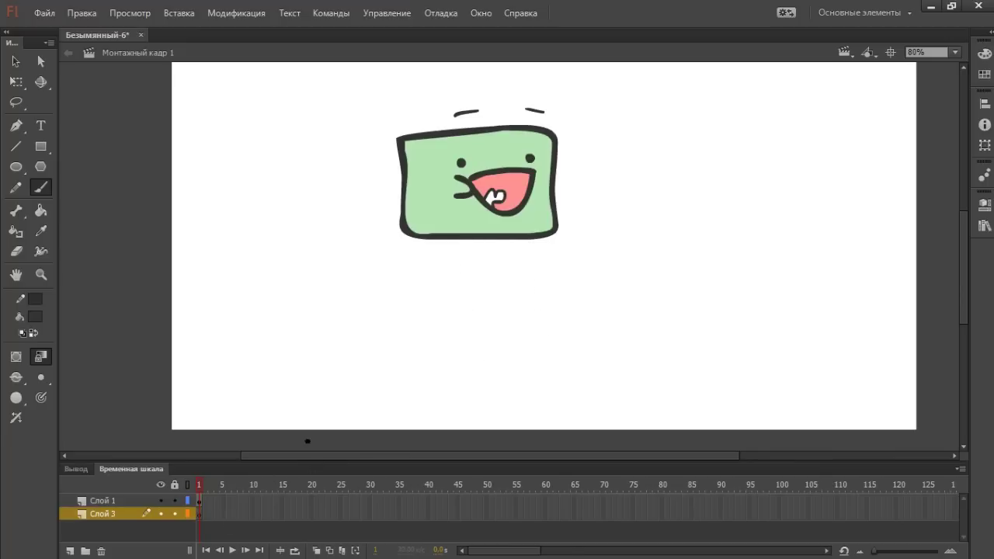
Step: Draw two short bent legs with feet under the head in a walking pose on Слой 3
{"action": "left_click_drag", "start_coordinate": [464, 241], "coordinate": [444, 303]}
{"action": "mouse_move", "coordinate": [509, 240]}
{"action": "left_mouse_down"}
{"action": "mouse_move", "coordinate": [542, 301]}
{"action": "mouse_move", "coordinate": [573, 282]}
{"action": "left_mouse_up"}
{"action": "left_click_drag", "start_coordinate": [434, 303], "coordinate": [468, 313]}
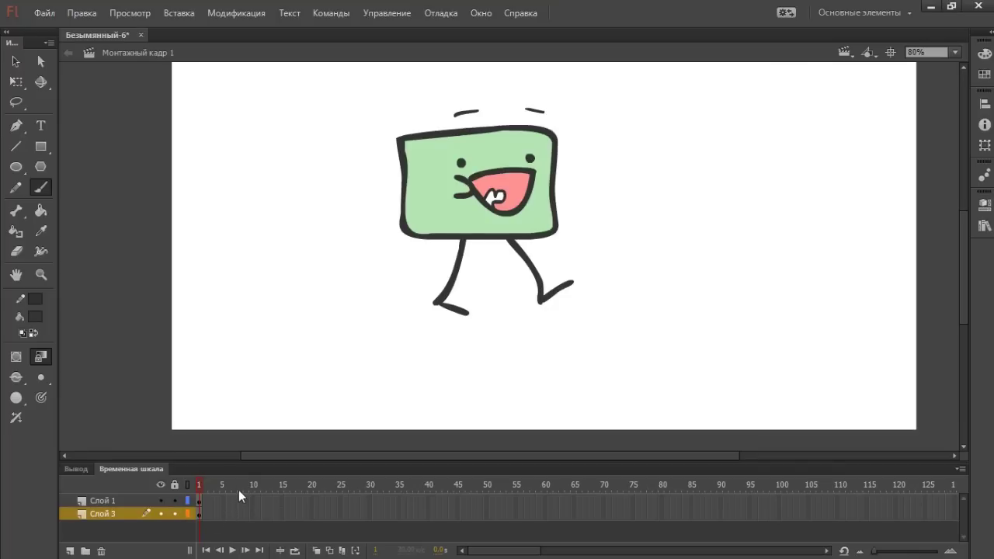
Step: Extend both layers, Слой 1 and Слой 3, with frames up to frame 70
{"action": "left_click", "coordinate": [117, 519]}
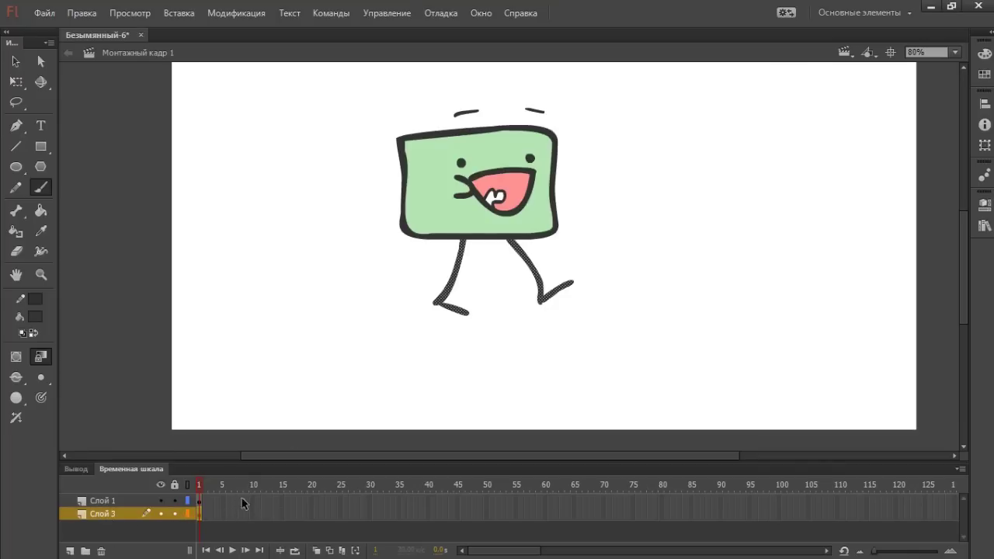
{"action": "left_click", "coordinate": [590, 512]}
{"action": "left_click", "coordinate": [602, 511]}
{"action": "key", "text": "F5"}
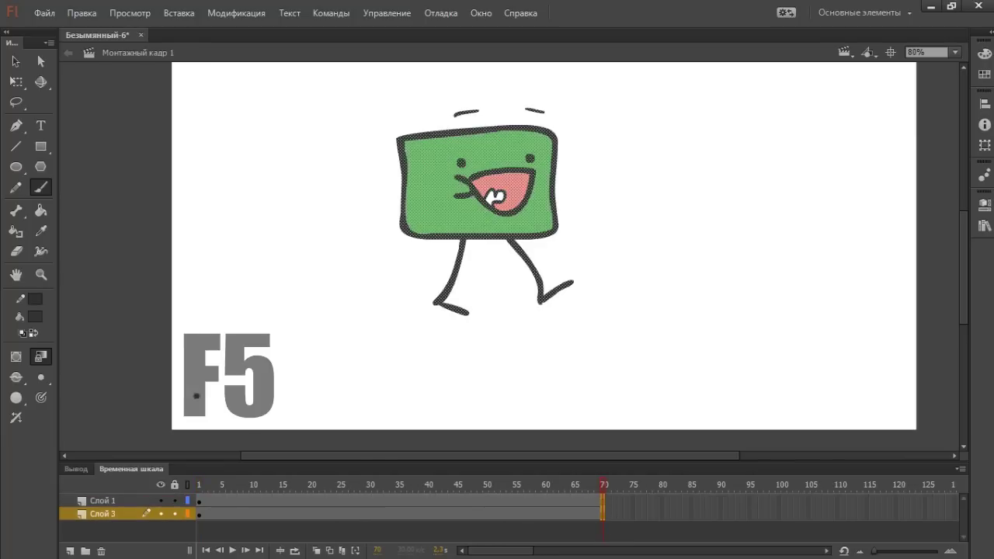
Step: Insert a blank keyframe at frame 3 of the legs layer Слой 3
{"action": "left_click", "coordinate": [210, 502]}
{"action": "left_click", "coordinate": [216, 514]}
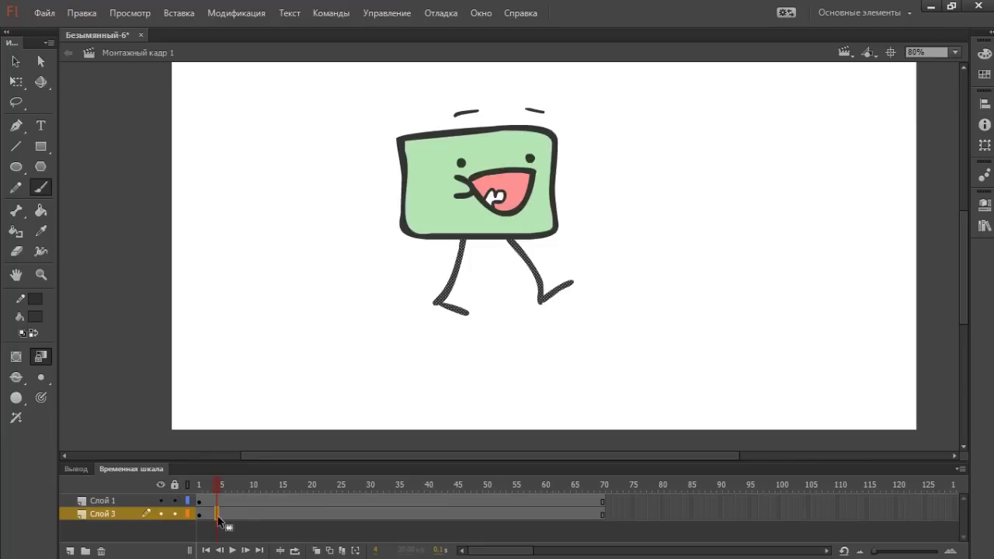
{"action": "left_click", "coordinate": [230, 515]}
{"action": "left_click", "coordinate": [208, 515]}
{"action": "key", "text": "F7"}
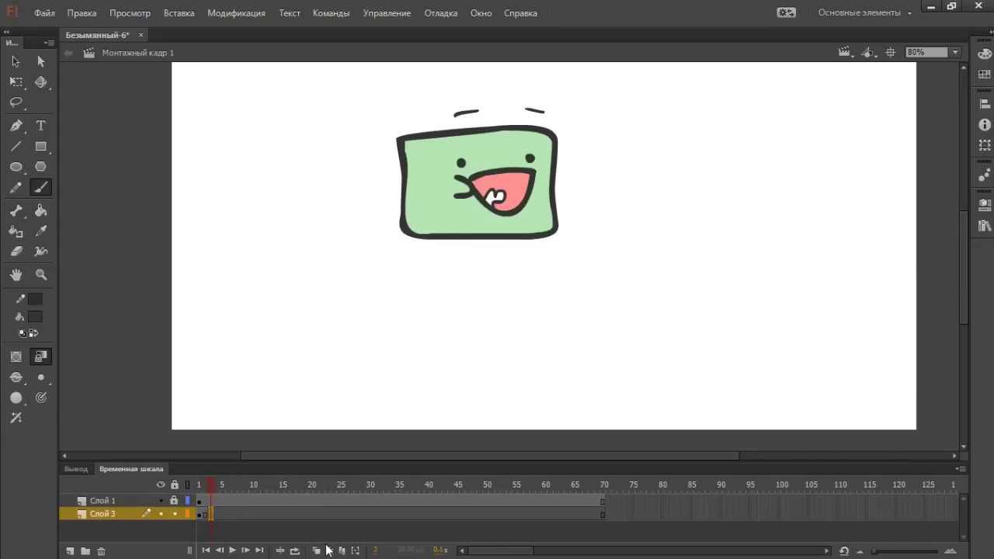
Step: Turn on onion skinning with a narrowed range and draw both legs close together, knees bent, at frame 3 of Слой 3
{"action": "left_click", "coordinate": [317, 550]}
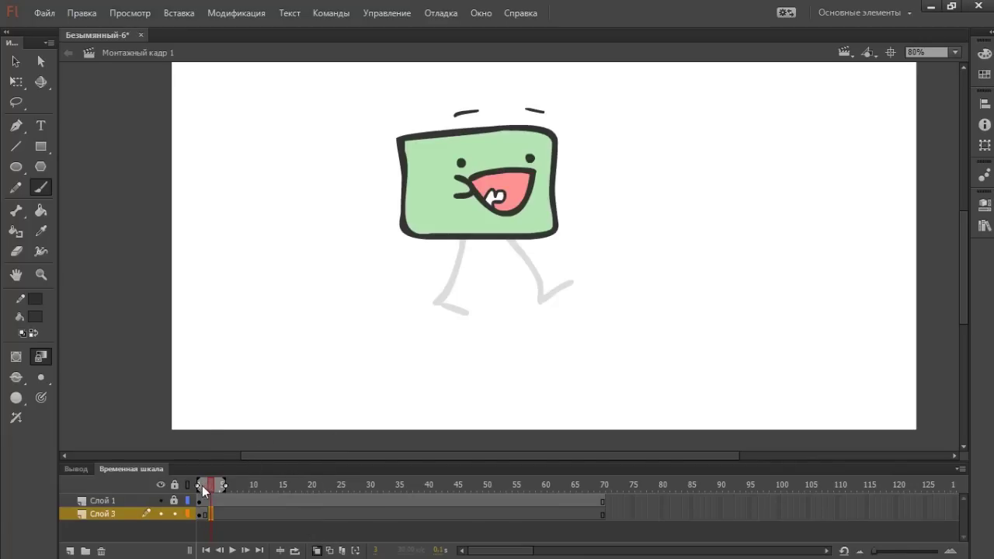
{"action": "left_click_drag", "start_coordinate": [223, 488], "coordinate": [212, 491]}
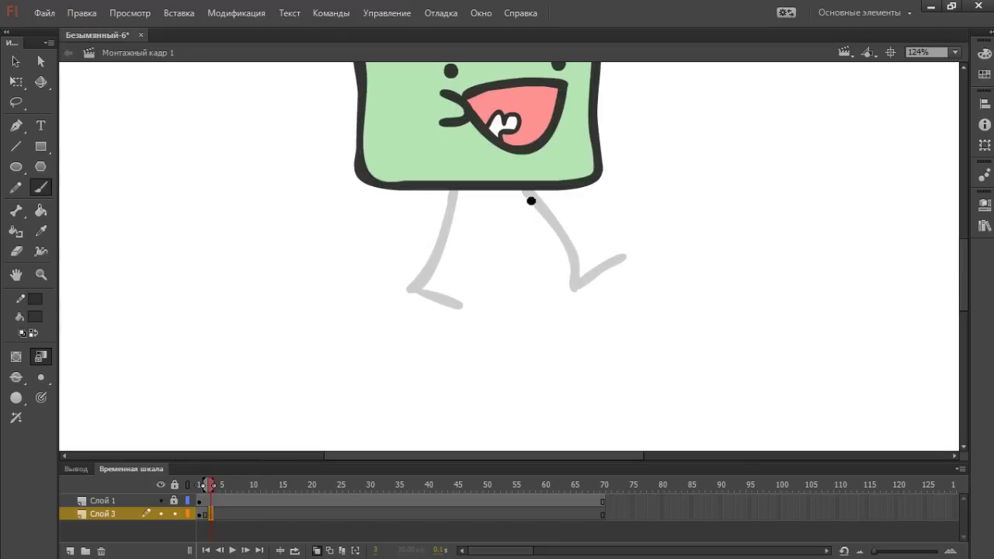
{"action": "left_click_drag", "start_coordinate": [512, 191], "coordinate": [544, 297]}
{"action": "key", "text": "ctrl+z"}
{"action": "mouse_move", "coordinate": [510, 191]}
{"action": "left_mouse_down"}
{"action": "mouse_move", "coordinate": [524, 298]}
{"action": "mouse_move", "coordinate": [537, 305]}
{"action": "mouse_move", "coordinate": [584, 285]}
{"action": "left_mouse_up"}
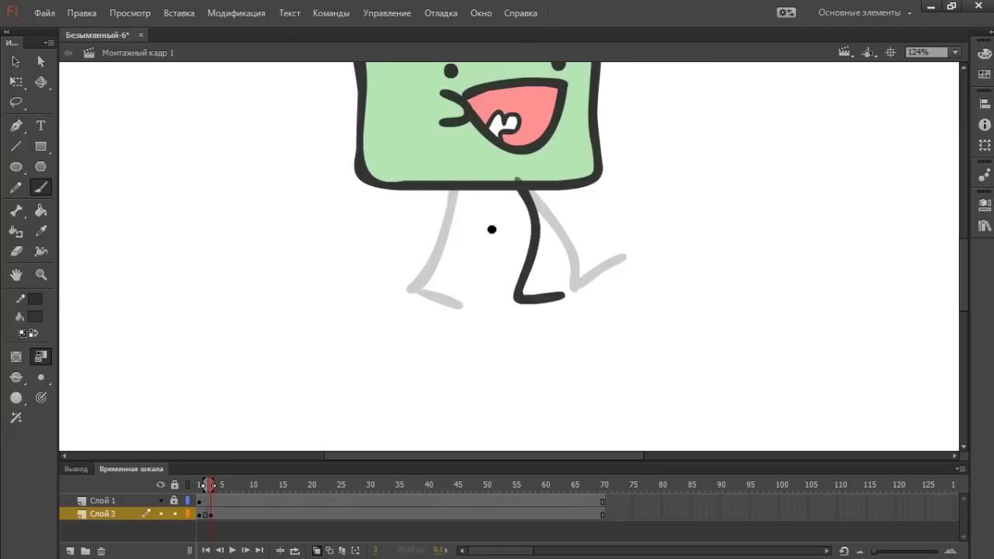
{"action": "key", "text": "ctrl+z"}
{"action": "left_click_drag", "start_coordinate": [524, 189], "coordinate": [561, 300]}
{"action": "left_click_drag", "start_coordinate": [461, 188], "coordinate": [503, 298]}
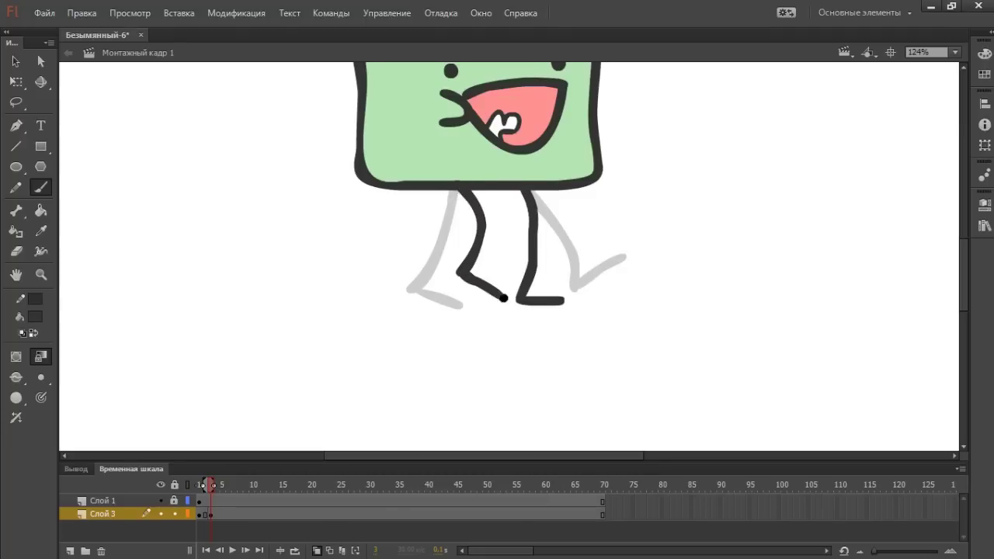
Step: Insert a blank keyframe at frame 5 of Слой 3 and draw the two legs crossing, the forward foot lifted
{"action": "left_click", "coordinate": [222, 514]}
{"action": "key", "text": "F7"}
{"action": "left_click_drag", "start_coordinate": [482, 191], "coordinate": [533, 268]}
{"action": "mouse_move", "coordinate": [509, 191]}
{"action": "left_mouse_down"}
{"action": "mouse_move", "coordinate": [470, 295]}
{"action": "mouse_move", "coordinate": [475, 308]}
{"action": "mouse_move", "coordinate": [501, 306]}
{"action": "left_mouse_up"}
{"action": "key", "text": "ctrl+z"}
{"action": "left_click_drag", "start_coordinate": [534, 270], "coordinate": [568, 253]}
Step: Insert a blank keyframe at frame 7 of the legs layer Слой 3
{"action": "left_click", "coordinate": [200, 515]}
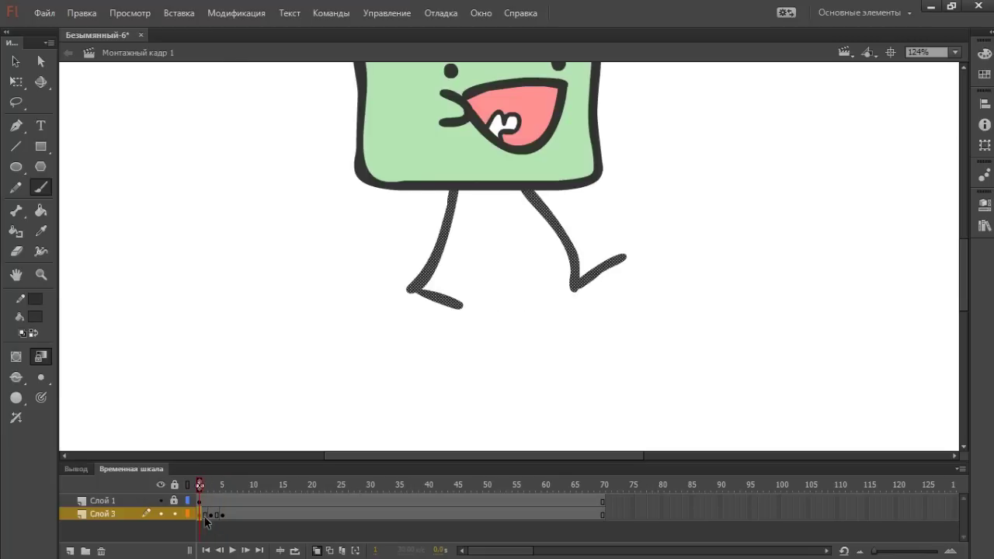
{"action": "left_click", "coordinate": [227, 516]}
{"action": "left_click", "coordinate": [234, 517]}
{"action": "key", "text": "F7"}
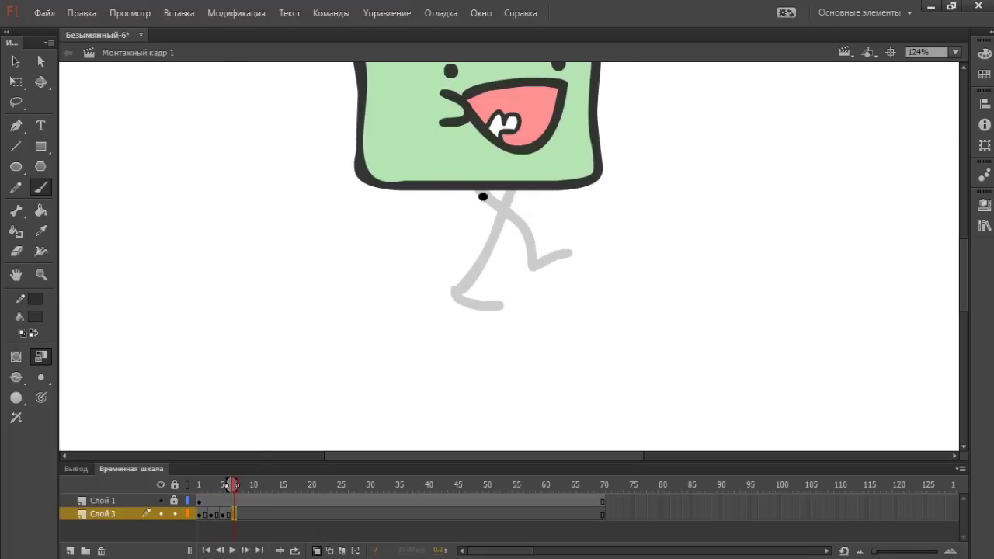
{"action": "left_click_drag", "start_coordinate": [483, 195], "coordinate": [439, 288]}
{"action": "left_click_drag", "start_coordinate": [530, 193], "coordinate": [588, 249]}
{"action": "left_click_drag", "start_coordinate": [588, 248], "coordinate": [610, 229]}
{"action": "mouse_move", "coordinate": [440, 288]}
{"action": "left_mouse_down"}
{"action": "mouse_move", "coordinate": [531, 193]}
{"action": "mouse_move", "coordinate": [492, 304]}
{"action": "left_mouse_up"}
{"action": "key", "text": "ctrl+z"}
{"action": "key", "text": "ctrl+z"}
{"action": "key", "text": "ctrl+z"}
{"action": "key", "text": "ctrl+z"}
{"action": "left_click_drag", "start_coordinate": [466, 194], "coordinate": [441, 275]}
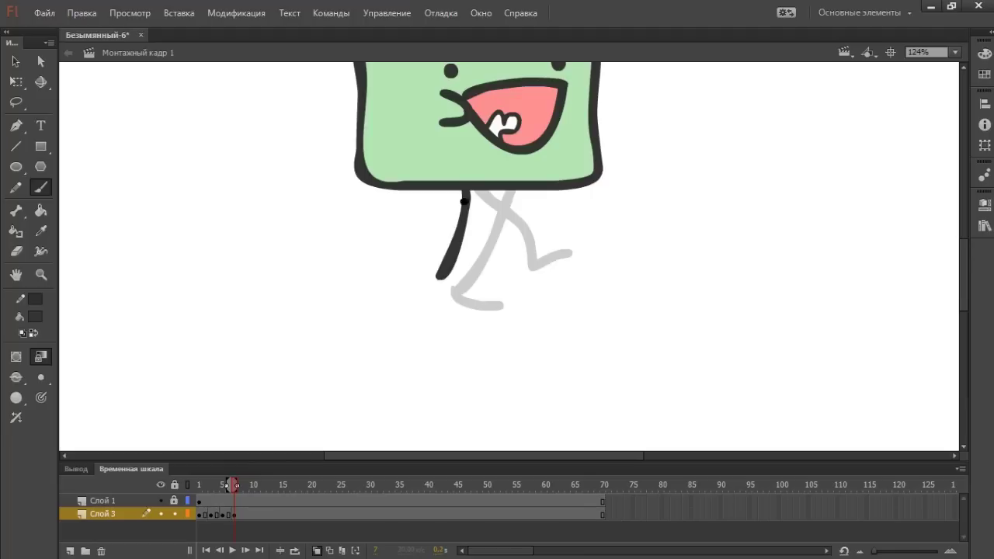
{"action": "key", "text": "ctrl+z"}
Step: Copy the starting leg pose from frame 1 of Слой 3 and place it at frame 9
{"action": "left_click", "coordinate": [201, 517]}
{"action": "key", "text": "ctrl+alt+c"}
{"action": "left_click", "coordinate": [251, 519]}
{"action": "key", "text": "ctrl+alt+v"}
{"action": "left_click_drag", "start_coordinate": [252, 519], "coordinate": [246, 518]}
Step: Draw the in-between pose at frame 7, one leg trailing and the other swinging forward with its foot raised
{"action": "left_click", "coordinate": [236, 515]}
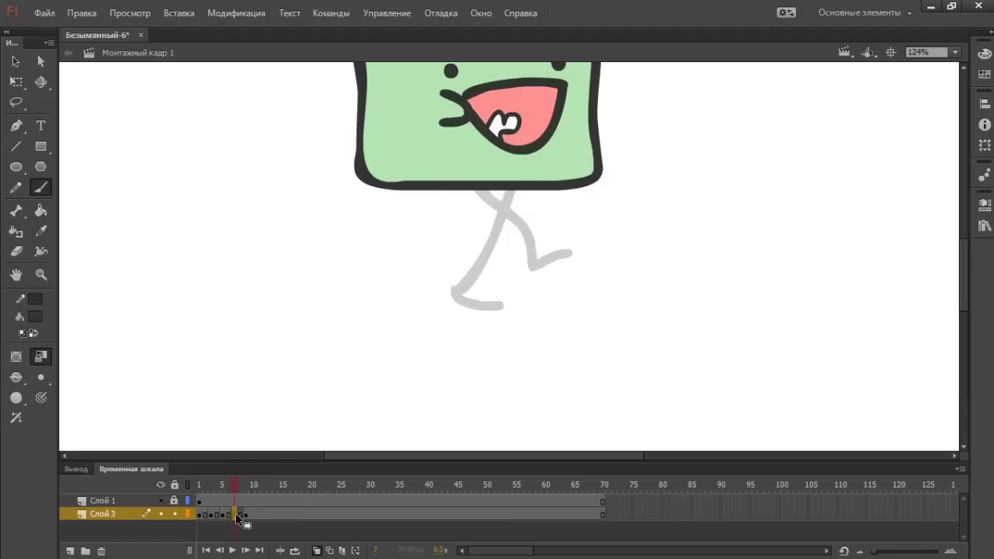
{"action": "left_click_drag", "start_coordinate": [467, 193], "coordinate": [441, 280]}
{"action": "left_click_drag", "start_coordinate": [442, 282], "coordinate": [477, 299]}
{"action": "left_click_drag", "start_coordinate": [500, 192], "coordinate": [563, 269]}
{"action": "left_click_drag", "start_coordinate": [563, 269], "coordinate": [602, 248]}
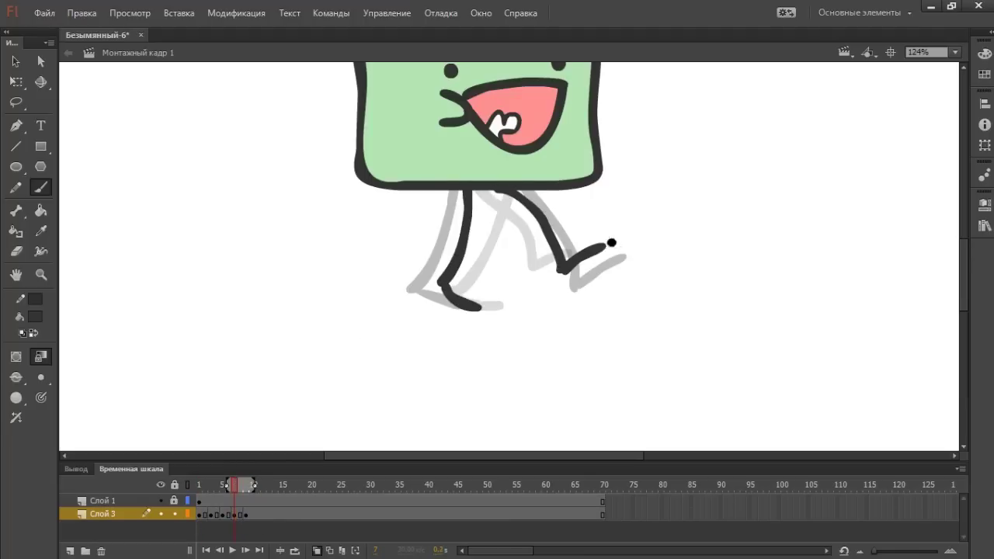
Step: Play the leg animation from frame 1 and fit the whole stage in view
{"action": "left_click", "coordinate": [200, 516]}
{"action": "mouse_move", "coordinate": [211, 521]}
{"action": "left_mouse_down"}
{"action": "mouse_move", "coordinate": [252, 518]}
{"action": "mouse_move", "coordinate": [233, 516]}
{"action": "left_mouse_up"}
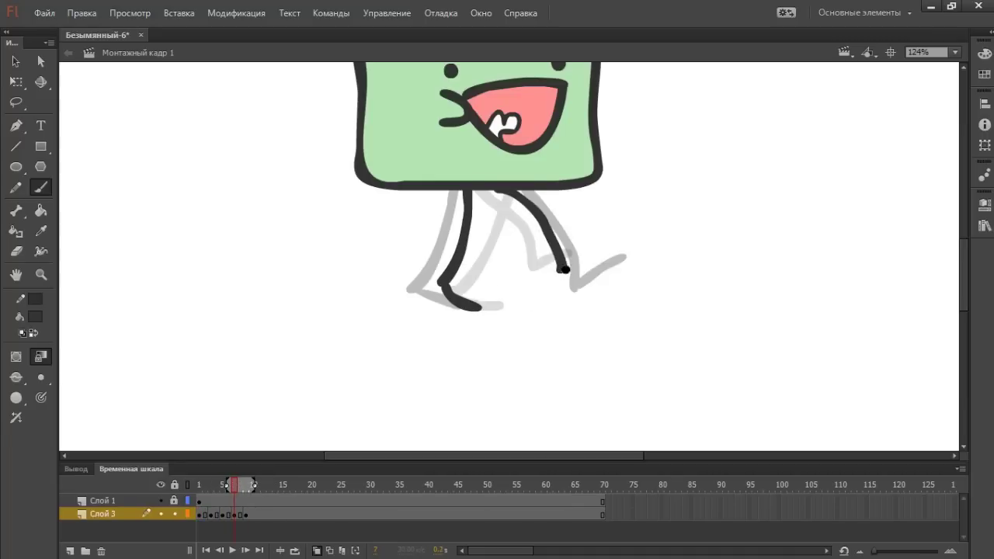
{"action": "left_click", "coordinate": [207, 518]}
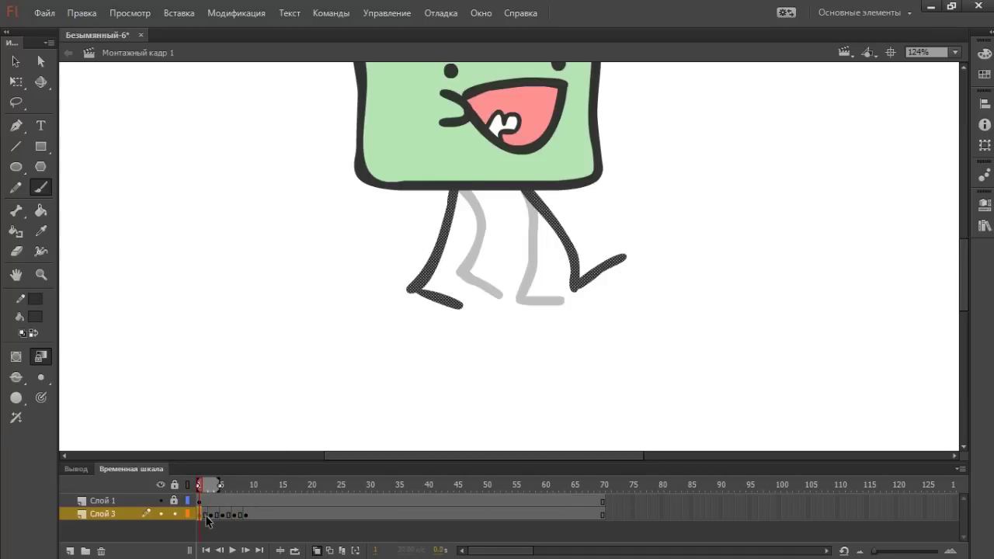
{"action": "key", "text": "Return"}
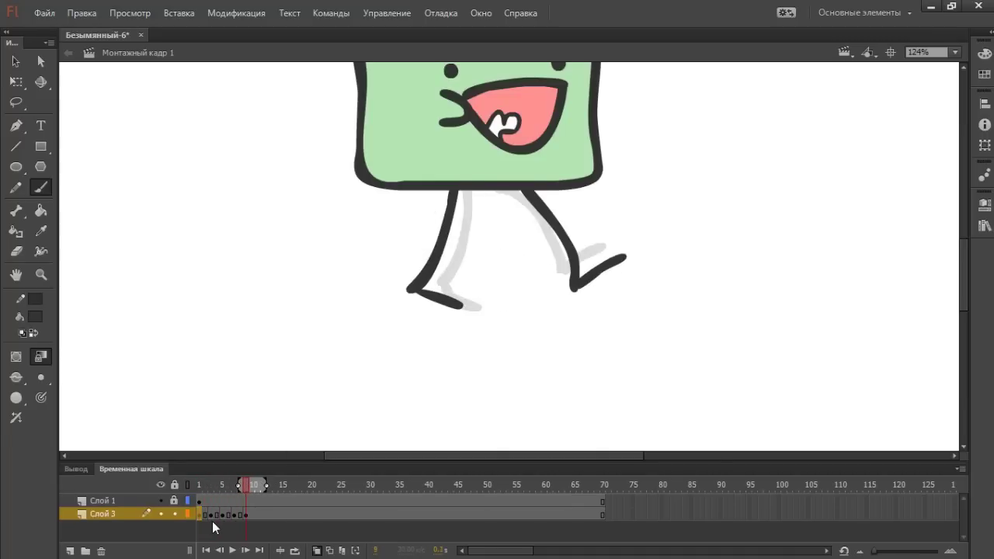
{"action": "left_click", "coordinate": [956, 52]}
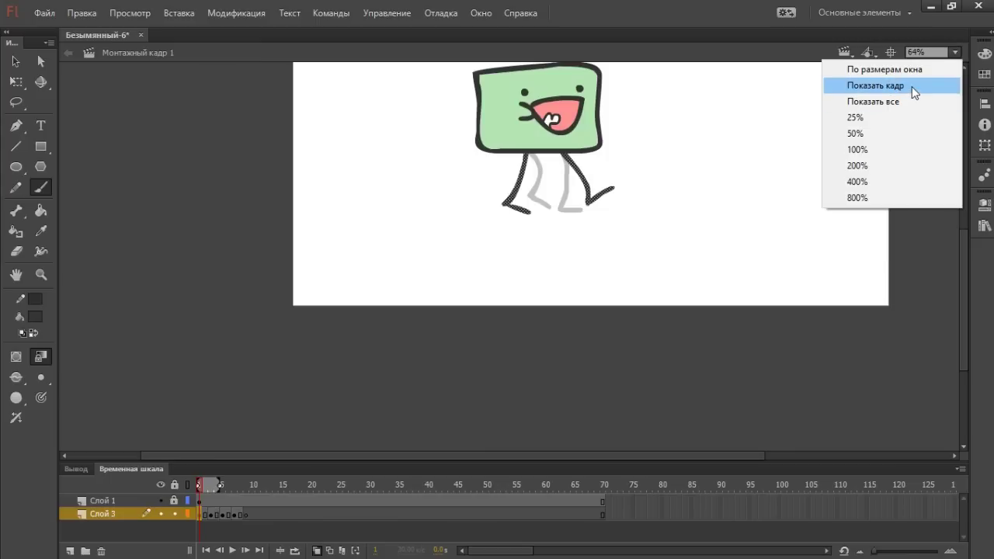
{"action": "left_click", "coordinate": [912, 87]}
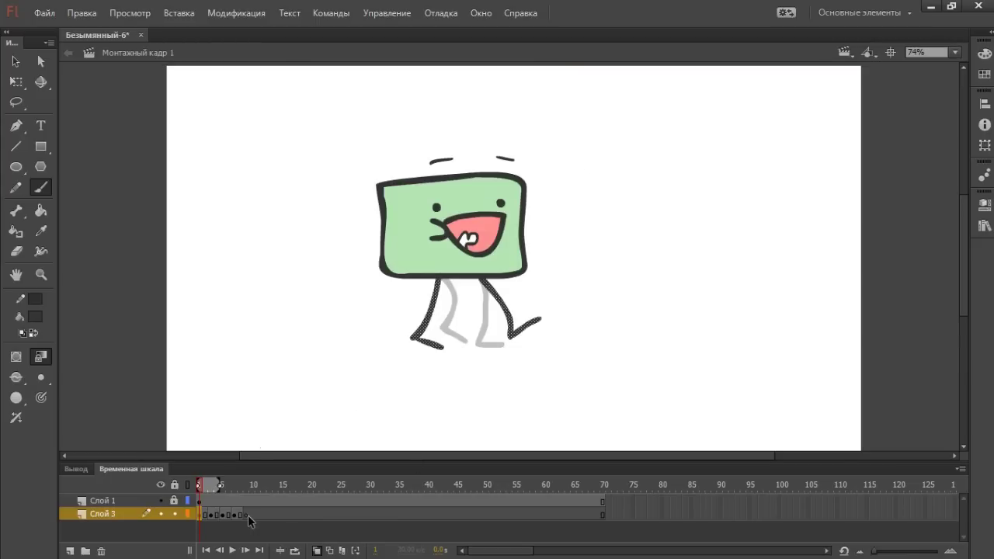
Step: Step forward and backward through the walk frames to check the leg poses, ending at frame 3
{"action": "key", "text": "period"}
{"action": "key", "text": "period"}
{"action": "key", "text": "period"}
{"action": "key", "text": "period"}
{"action": "key", "text": "period"}
{"action": "key", "text": "comma"}
{"action": "key", "text": "comma"}
{"action": "key", "text": "comma"}
{"action": "key", "text": "comma"}
{"action": "key", "text": "comma"}
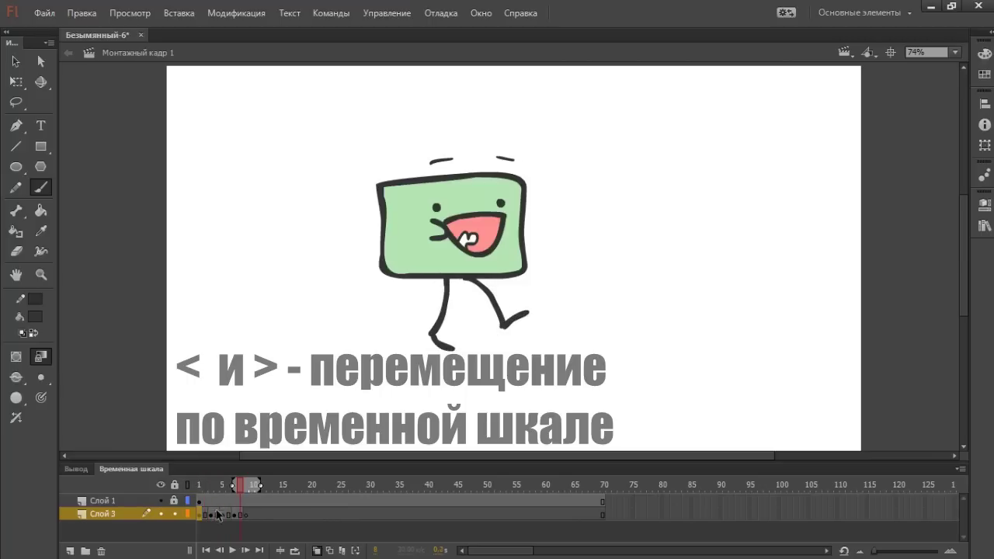
{"action": "key", "text": "comma"}
{"action": "left_click", "coordinate": [210, 487]}
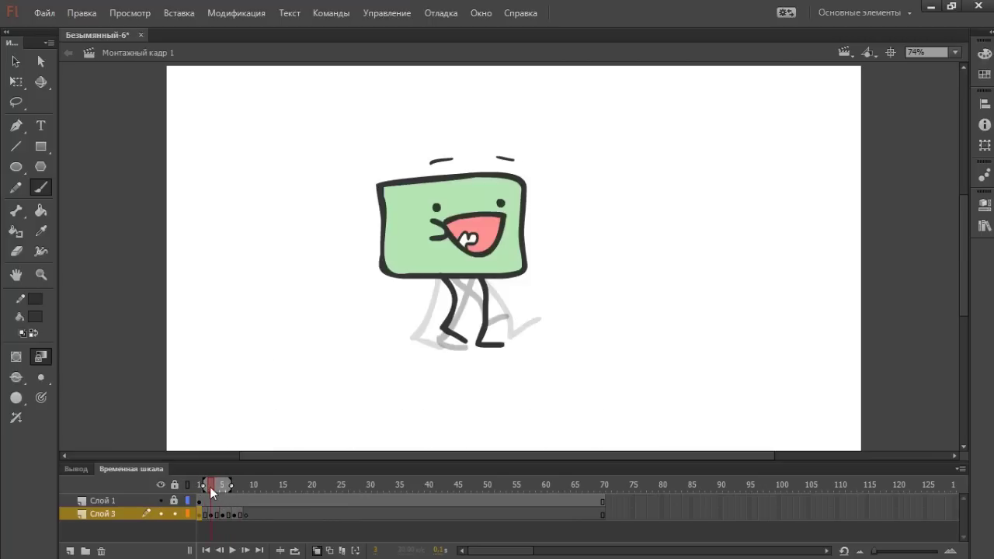
Step: Unlock Слой 1, try moving the whole character at frame 3 to the right side of the stage, and check the following frames
{"action": "left_click", "coordinate": [16, 62]}
{"action": "left_click_drag", "start_coordinate": [361, 152], "coordinate": [617, 452]}
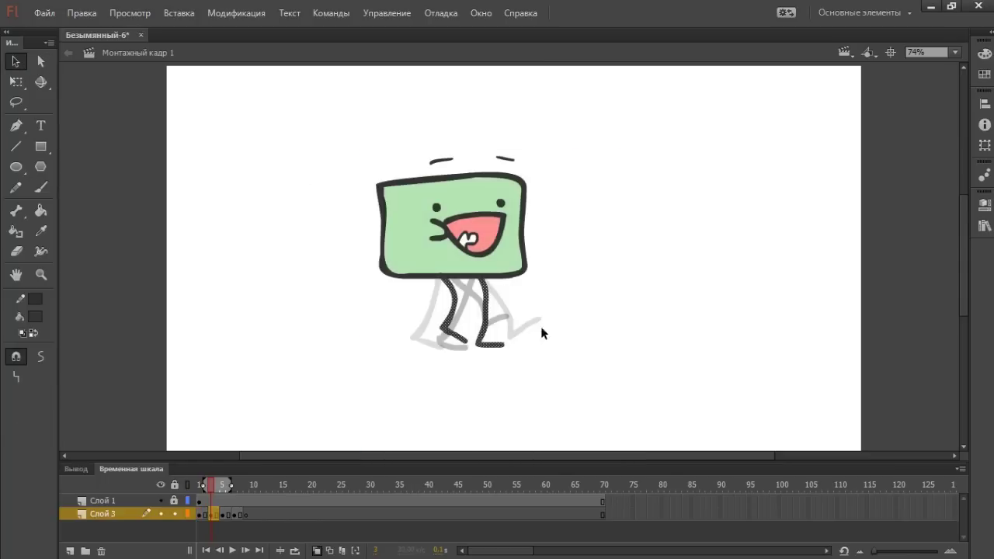
{"action": "left_click", "coordinate": [173, 501]}
{"action": "left_click_drag", "start_coordinate": [334, 128], "coordinate": [578, 369]}
{"action": "left_click_drag", "start_coordinate": [478, 238], "coordinate": [779, 217]}
{"action": "left_click", "coordinate": [218, 516]}
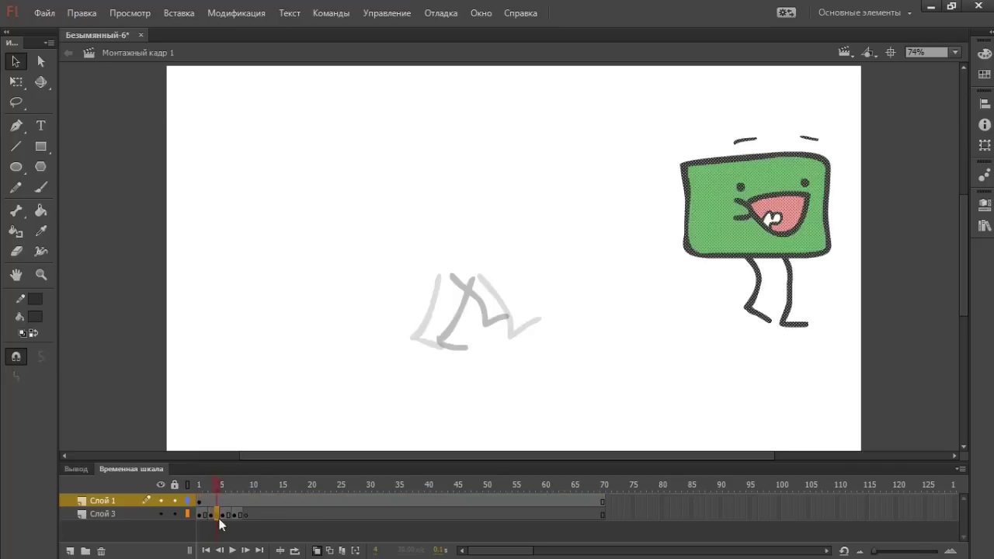
{"action": "left_click", "coordinate": [228, 515]}
{"action": "left_click", "coordinate": [239, 514]}
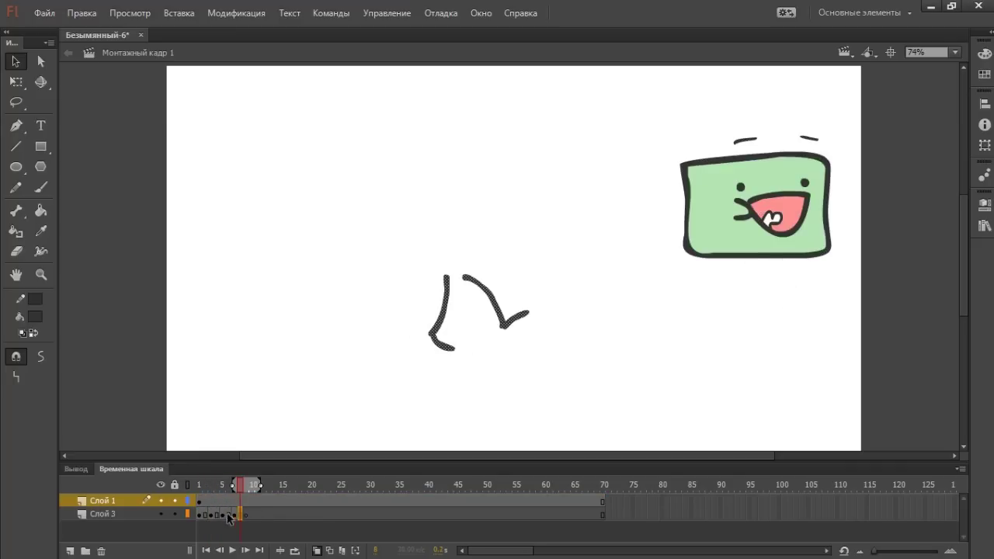
Step: Undo the move of the character at frame 3
{"action": "key", "text": "ctrl+z"}
{"action": "key", "text": "ctrl+z"}
{"action": "key", "text": "ctrl+z"}
{"action": "key", "text": "ctrl+z"}
{"action": "key", "text": "ctrl+z"}
{"action": "key", "text": "ctrl+z"}
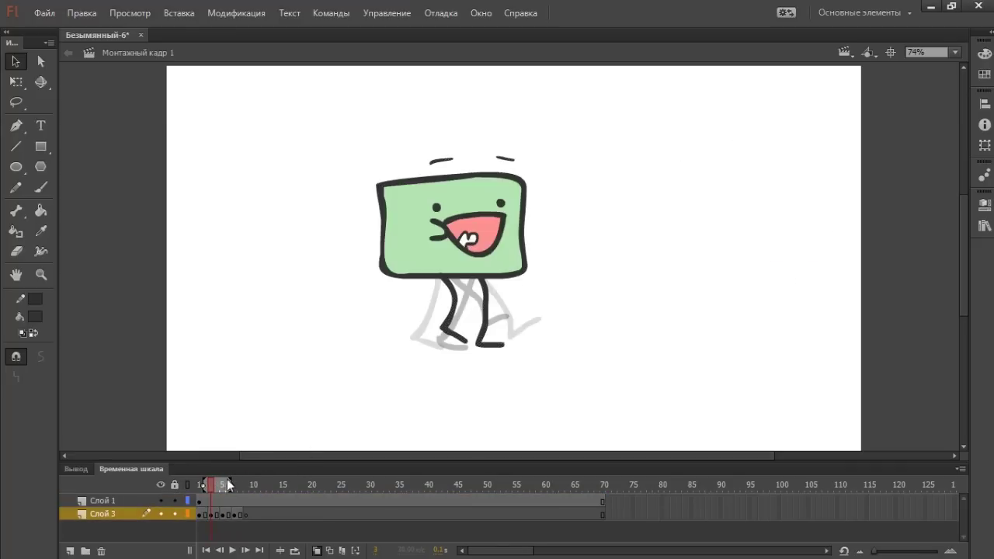
Step: Create a new symbol named "re," and return to the main scene
{"action": "left_click", "coordinate": [179, 12]}
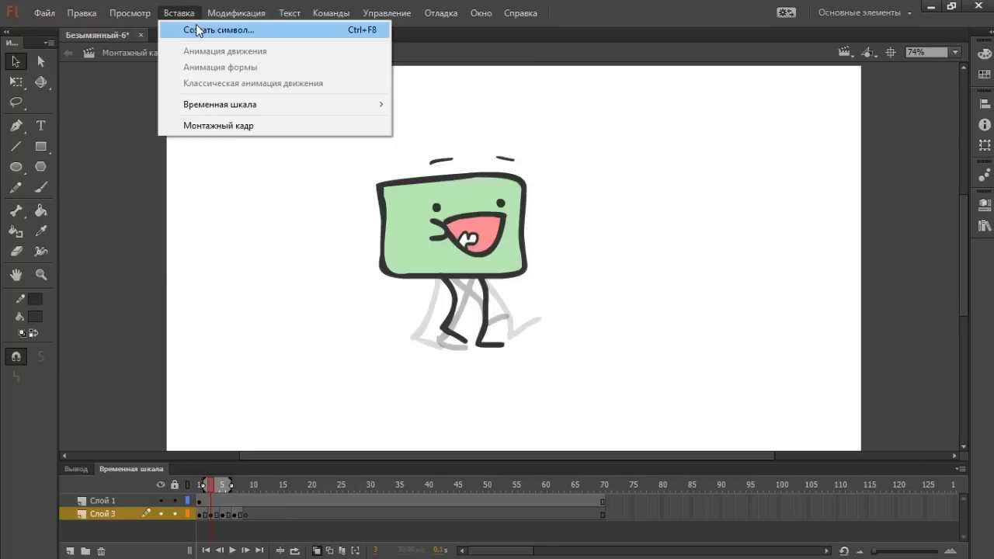
{"action": "left_click", "coordinate": [198, 29]}
{"action": "type", "text": "re,"}
{"action": "key", "text": "Return"}
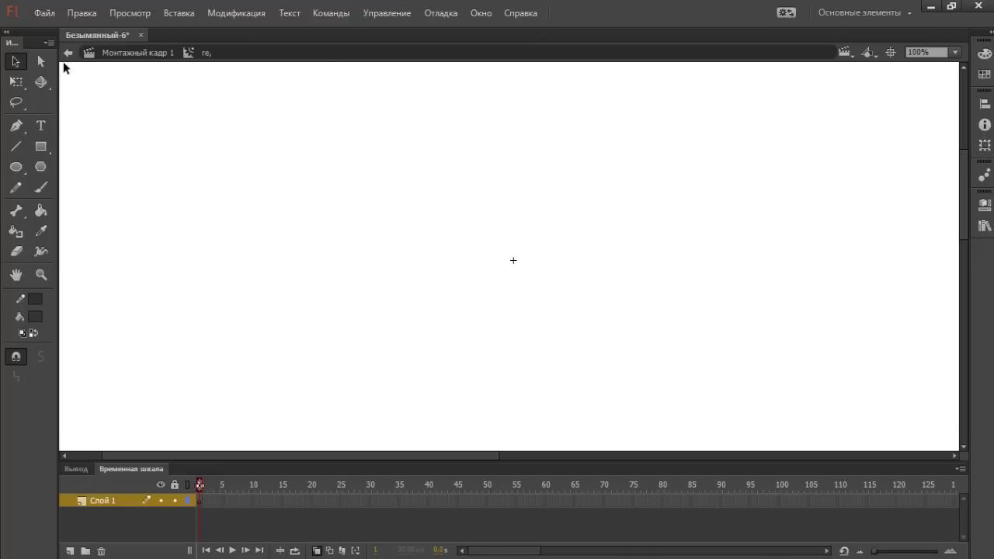
{"action": "left_click", "coordinate": [68, 52]}
Step: Insert a blank keyframe at frame 9 of the head layer Слой 1
{"action": "left_click_drag", "start_coordinate": [594, 118], "coordinate": [294, 385]}
{"action": "left_click", "coordinate": [217, 503]}
{"action": "mouse_move", "coordinate": [246, 504]}
{"action": "left_mouse_down"}
{"action": "mouse_move", "coordinate": [198, 517]}
{"action": "mouse_move", "coordinate": [248, 510]}
{"action": "left_mouse_up"}
{"action": "left_click", "coordinate": [246, 503]}
{"action": "key", "text": "F7"}
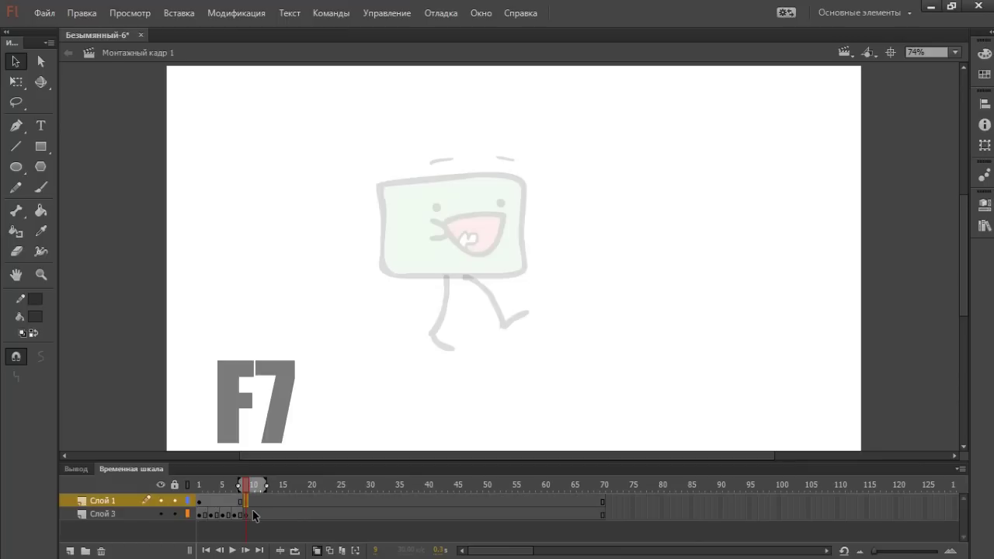
Step: Copy frames 1 to 9 of both layers into the library symbol "re,"
{"action": "left_click", "coordinate": [251, 513]}
{"action": "left_click_drag", "start_coordinate": [247, 513], "coordinate": [203, 516]}
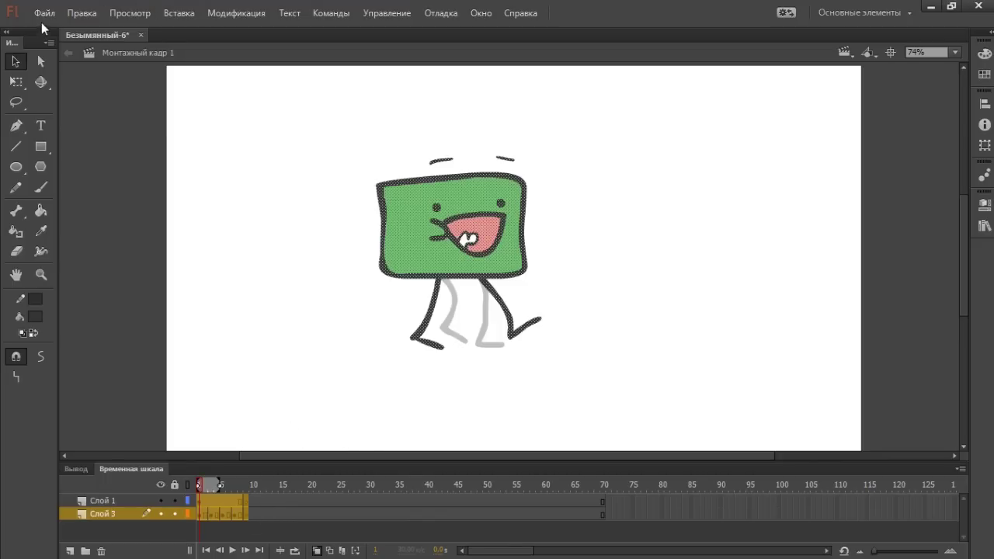
{"action": "left_click", "coordinate": [984, 204]}
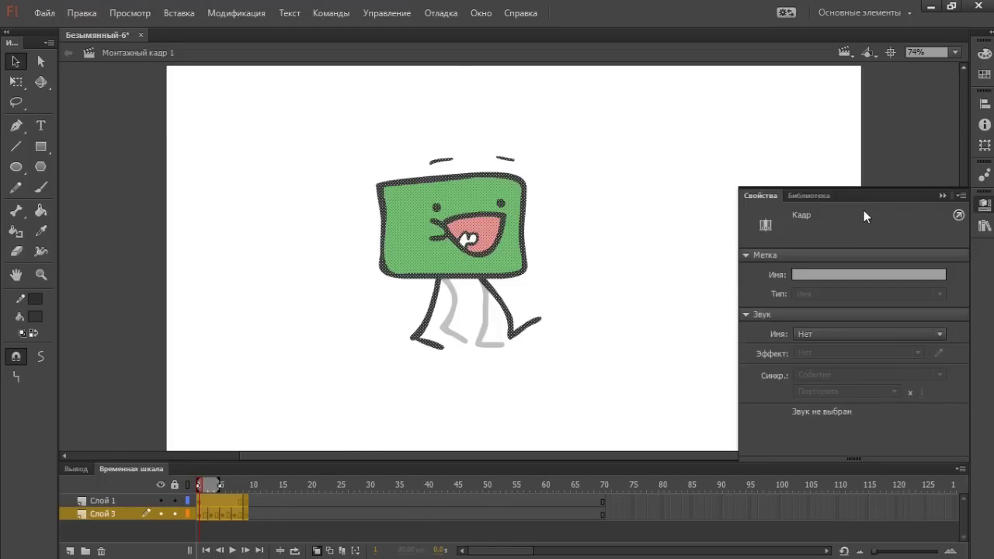
{"action": "left_click", "coordinate": [810, 195]}
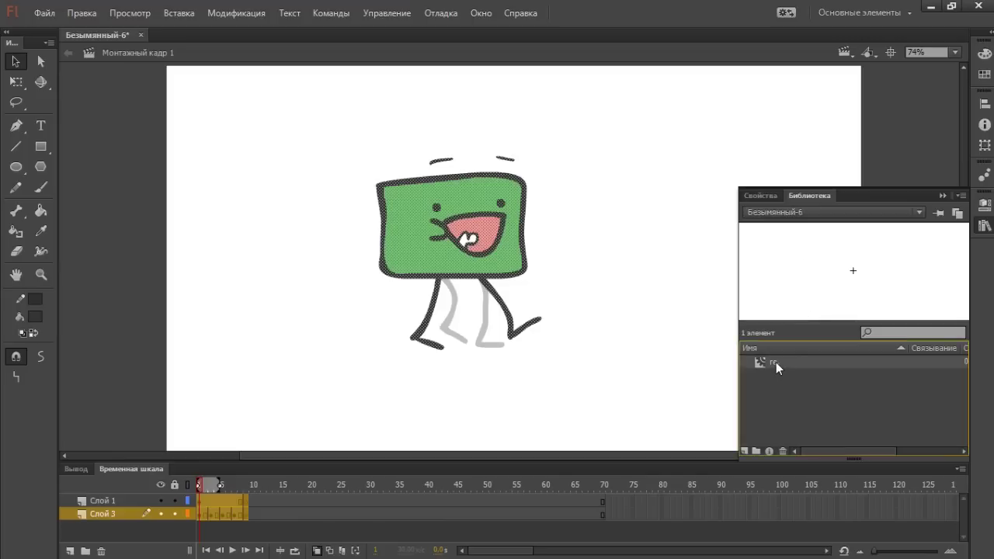
{"action": "double_click", "coordinate": [776, 361]}
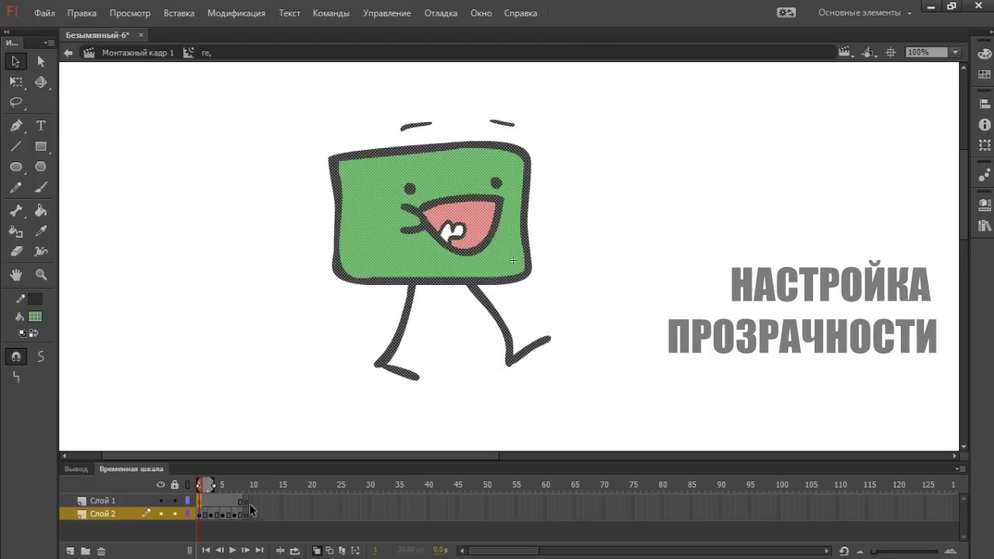
Step: Remove the surplus frames after frame 8 from both layers of the symbol and return to the main scene
{"action": "left_click", "coordinate": [250, 506]}
{"action": "right_click", "coordinate": [248, 513]}
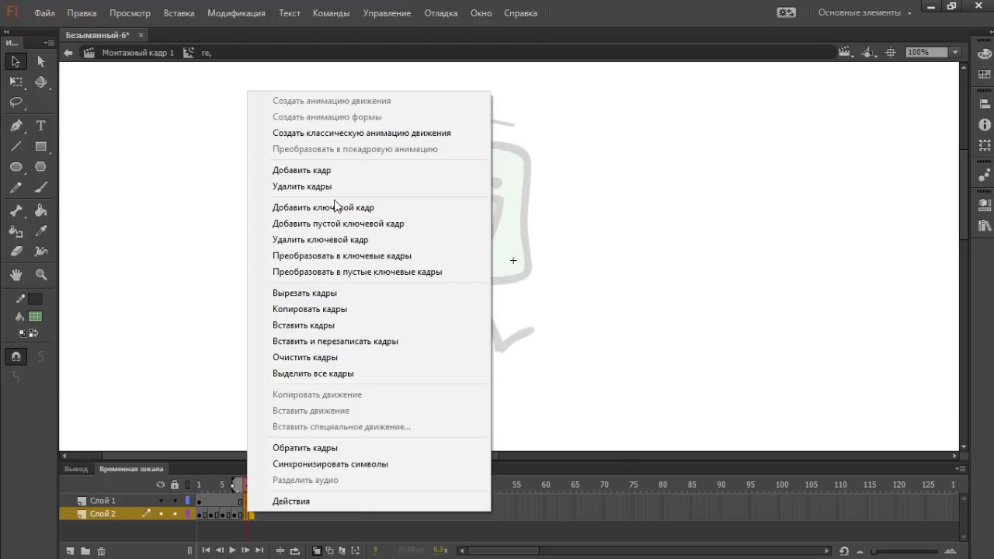
{"action": "left_click", "coordinate": [350, 186]}
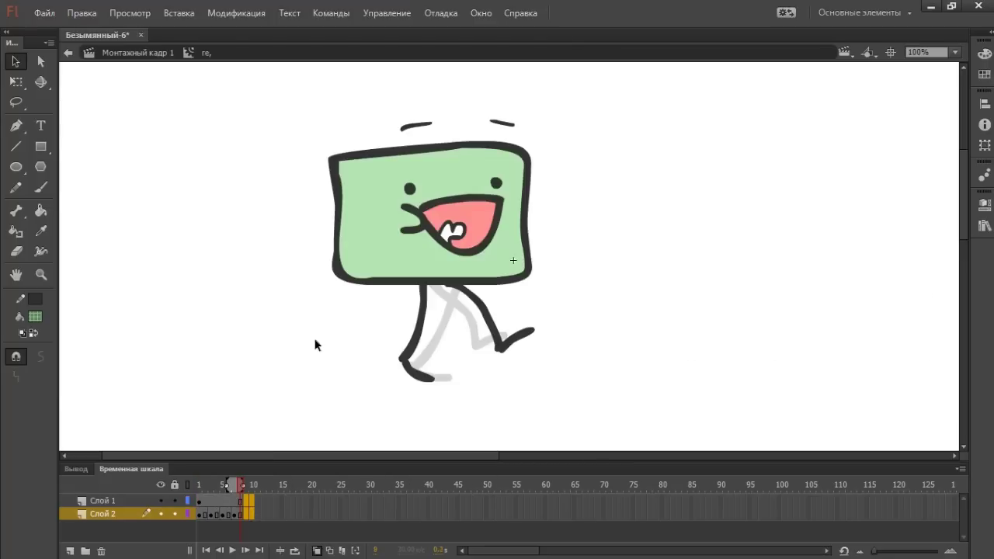
{"action": "left_click", "coordinate": [203, 502]}
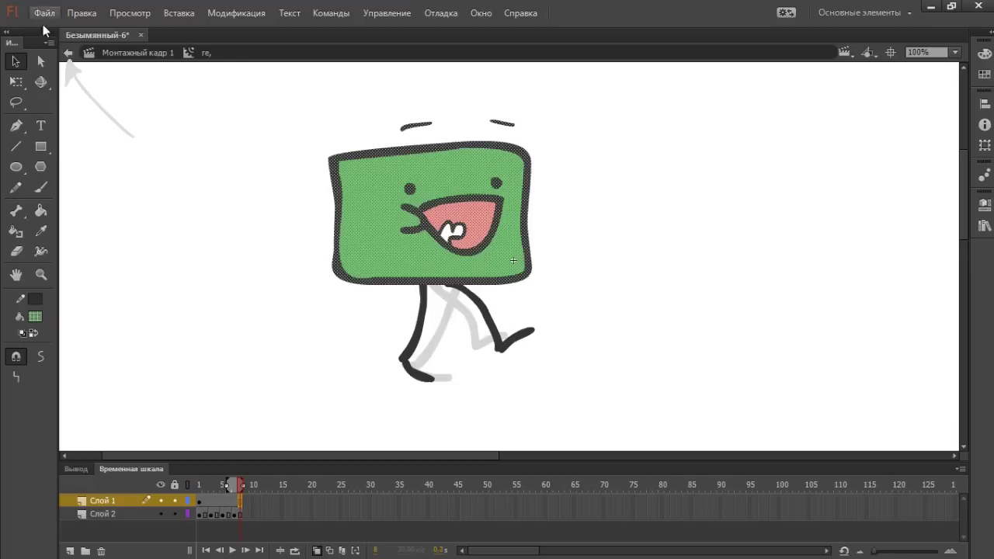
{"action": "left_click", "coordinate": [68, 52]}
Step: Clear the character drawings from frames 1 to 9 of both layers in the main scene
{"action": "left_click", "coordinate": [255, 500]}
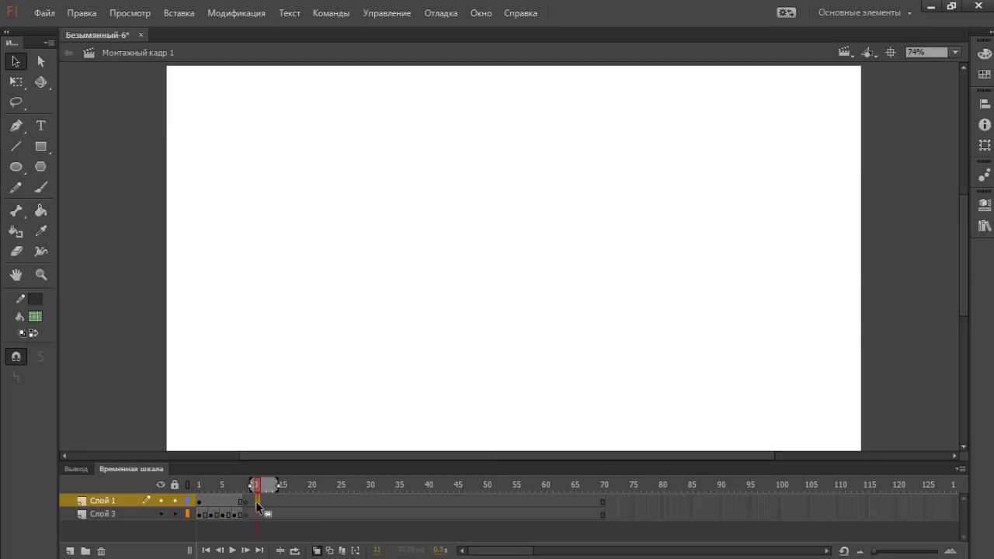
{"action": "left_click", "coordinate": [187, 507]}
{"action": "right_click", "coordinate": [208, 509]}
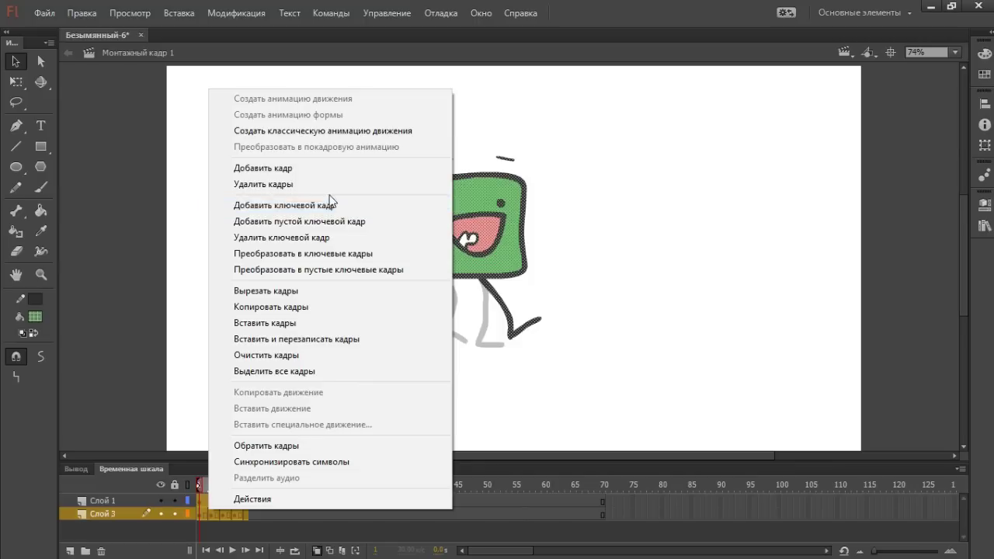
{"action": "left_click", "coordinate": [302, 233]}
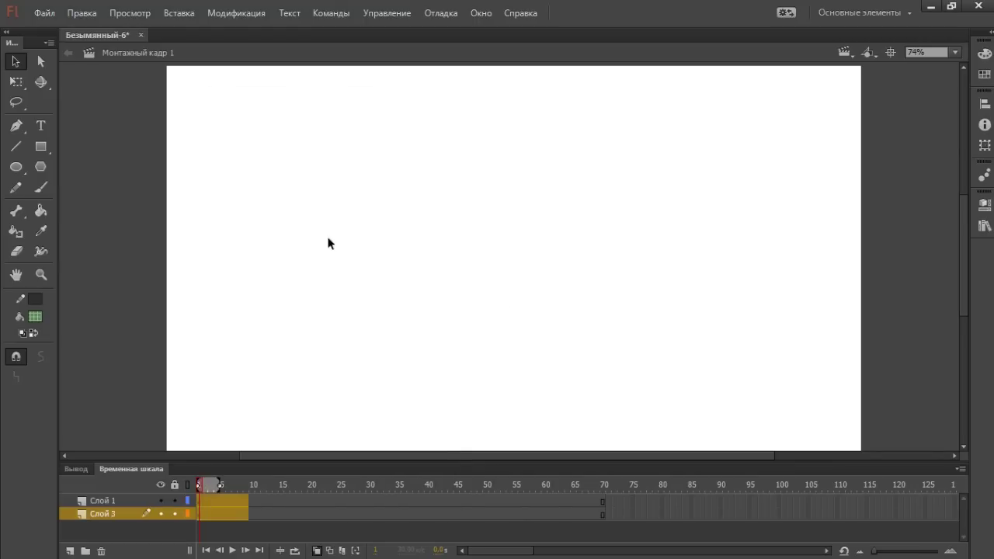
Step: Place the symbol "re," from the library near the middle of the stage at frame 1 of Слой 1
{"action": "left_click", "coordinate": [201, 500]}
{"action": "left_click", "coordinate": [985, 205]}
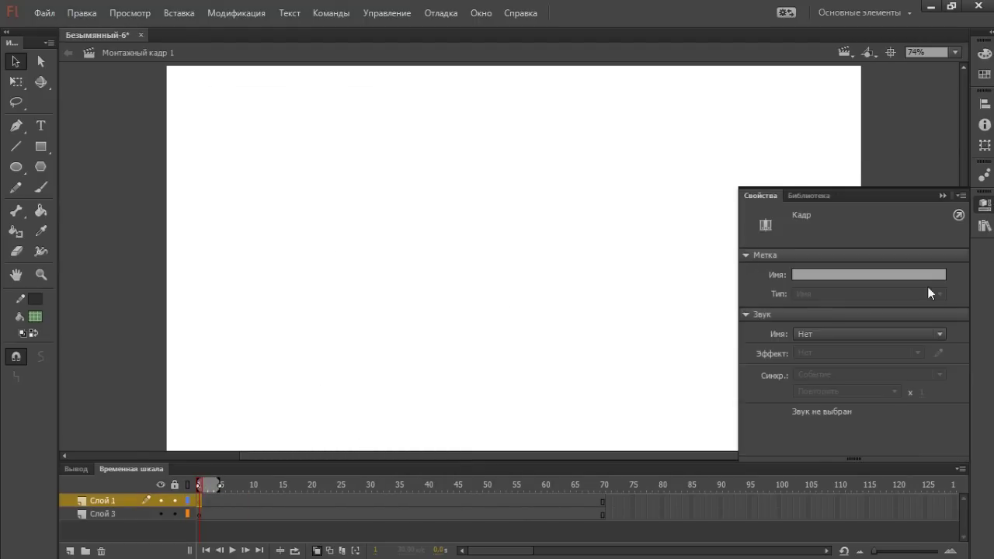
{"action": "left_click", "coordinate": [984, 227]}
{"action": "left_click_drag", "start_coordinate": [498, 358], "coordinate": [470, 246]}
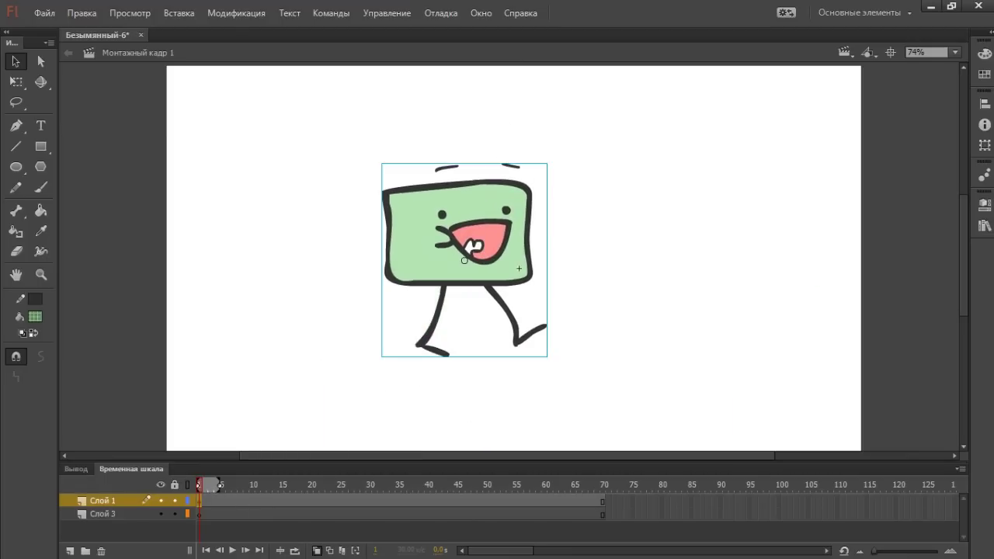
Step: Change the "re," instance on the stage to the Графика type with Цикл playback and play the timeline
{"action": "left_click", "coordinate": [989, 206]}
{"action": "left_click", "coordinate": [831, 231]}
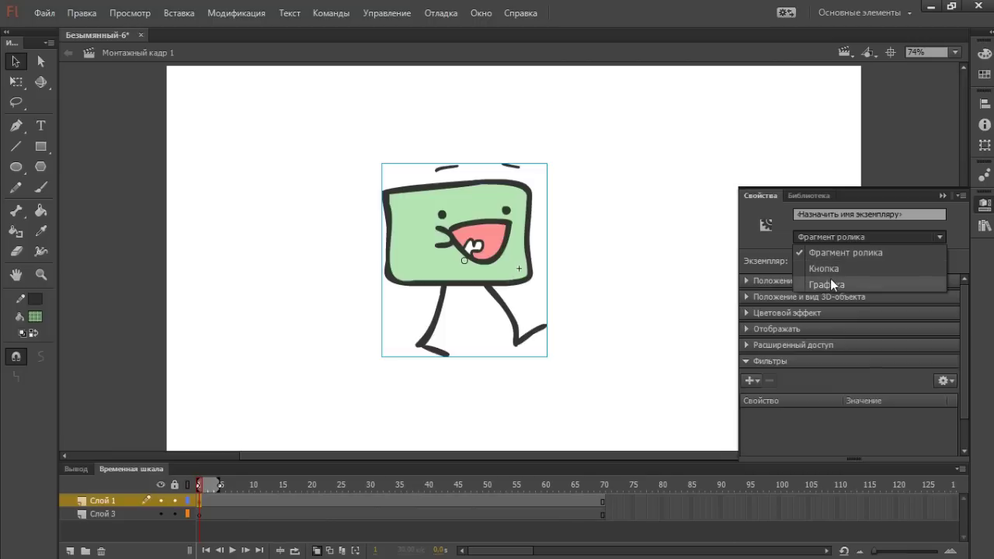
{"action": "left_click", "coordinate": [828, 282]}
{"action": "left_click", "coordinate": [792, 351]}
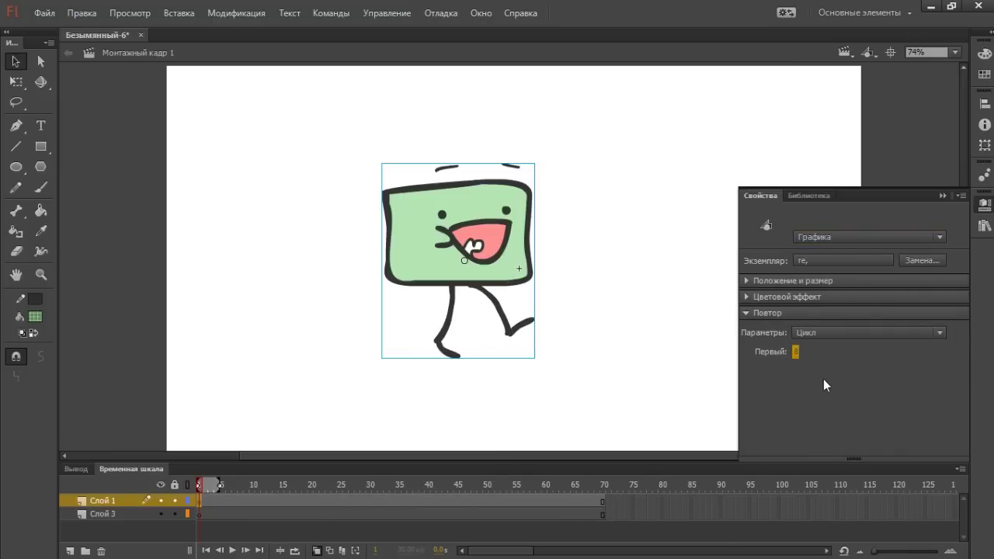
{"action": "key", "text": "Return"}
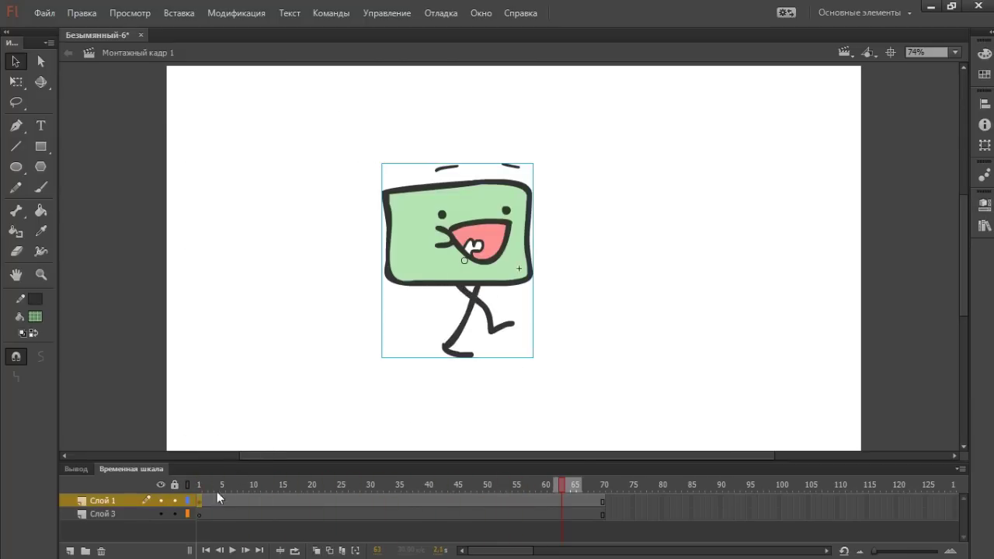
Step: Move the character off the stage's left side, add a keyframe at frame 25 of Слой 1 and move it off the right side there
{"action": "left_click_drag", "start_coordinate": [428, 237], "coordinate": [56, 236]}
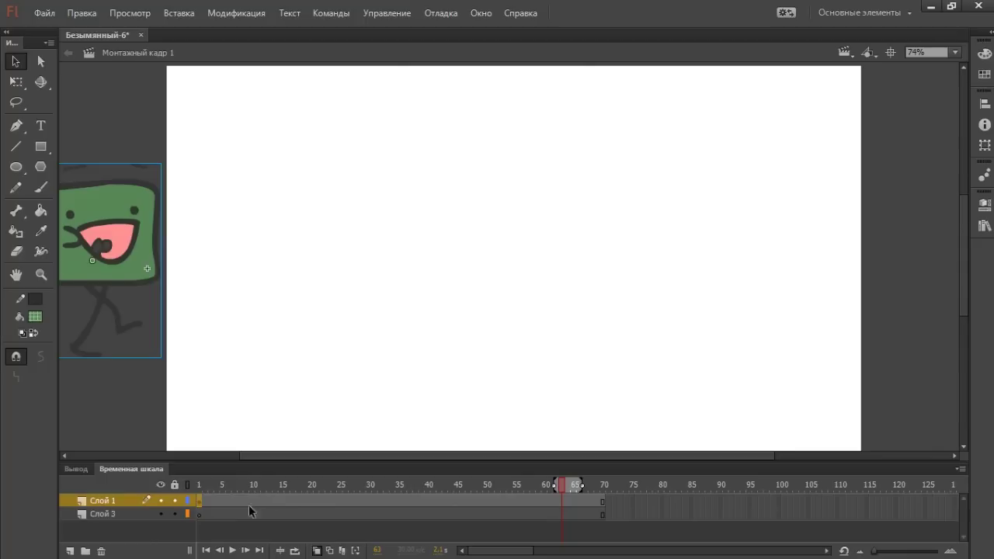
{"action": "left_click", "coordinate": [340, 505]}
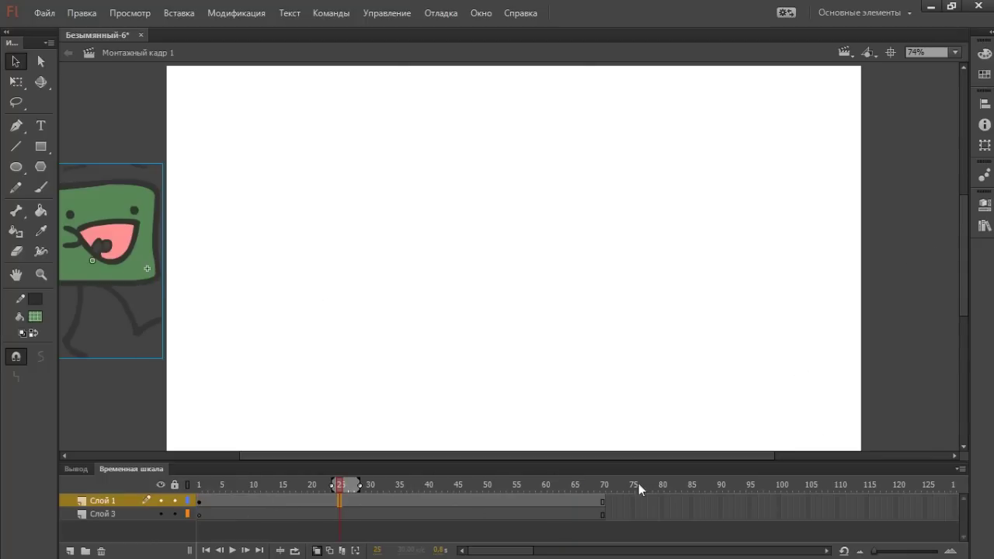
{"action": "key", "text": "F6"}
{"action": "left_click_drag", "start_coordinate": [106, 222], "coordinate": [937, 118]}
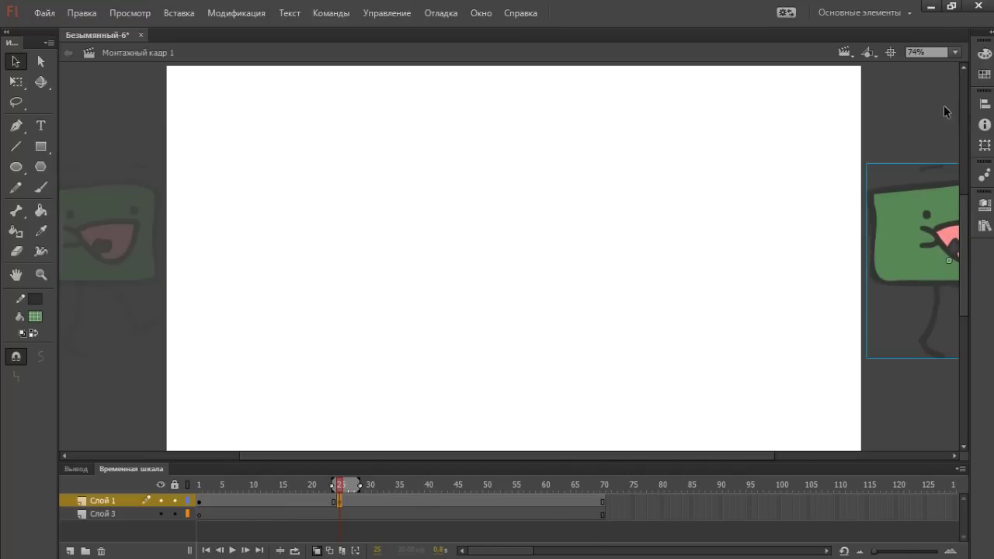
Step: Create a classic motion tween between frames 1 and 25 of Слой 1 and play it from frame 1
{"action": "right_click", "coordinate": [220, 507]}
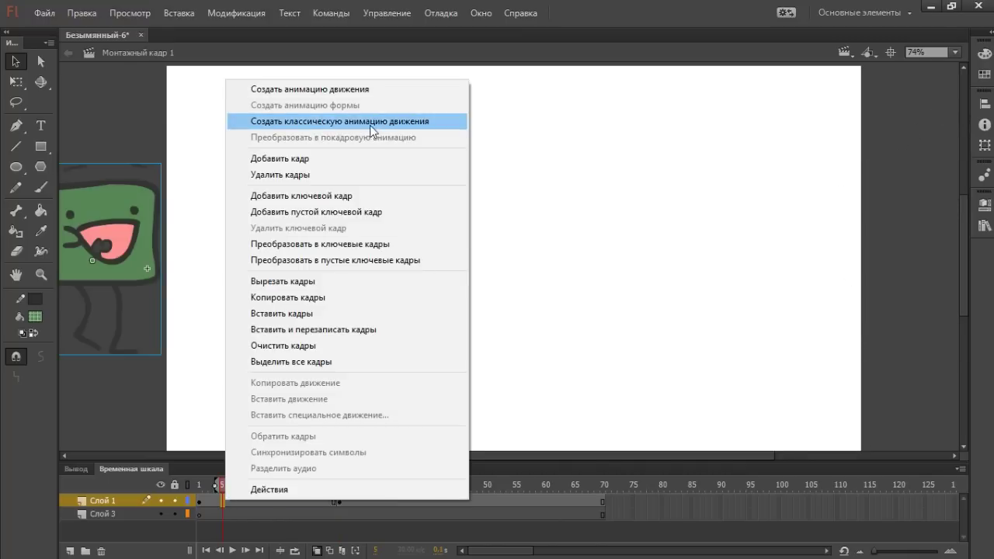
{"action": "left_click", "coordinate": [431, 120]}
{"action": "left_click", "coordinate": [196, 499]}
{"action": "key", "text": "Return"}
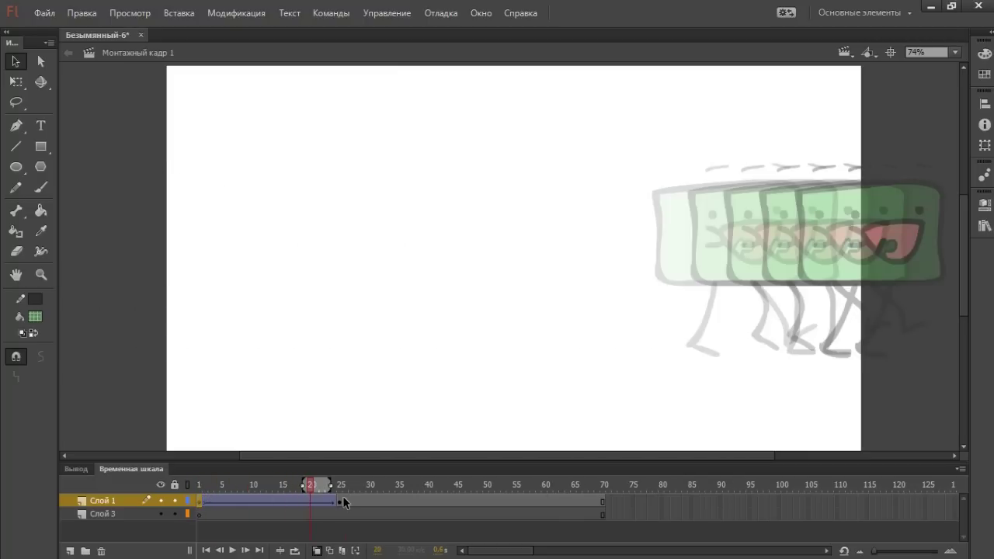
Step: Lengthen the walk tween on Слой 1 by inserting frames until its end keyframe sits at frame 36, and preview it
{"action": "left_click", "coordinate": [340, 502]}
{"action": "left_click_drag", "start_coordinate": [303, 504], "coordinate": [257, 504]}
{"action": "left_click", "coordinate": [292, 503]}
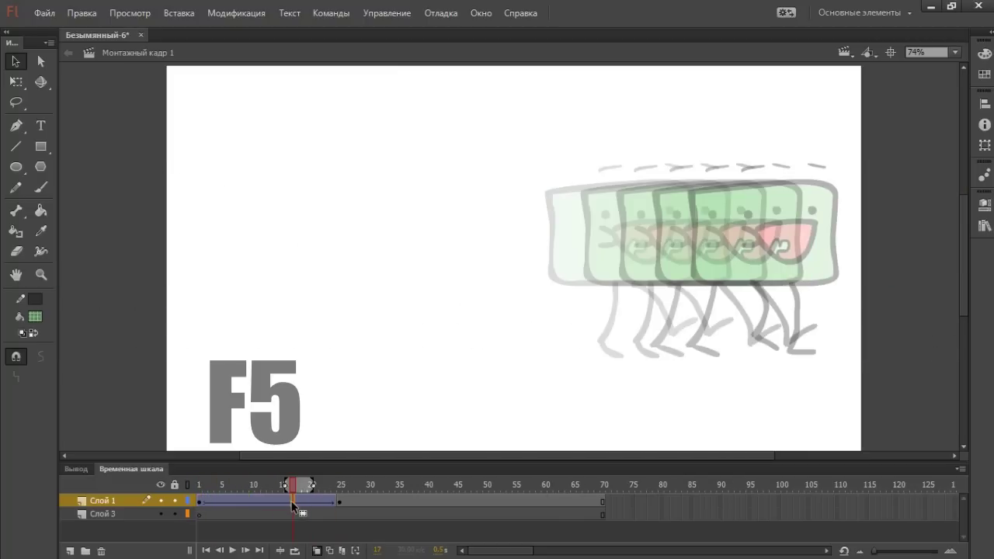
{"action": "key", "text": "F5"}
{"action": "key", "text": "F5"}
{"action": "key", "text": "F5"}
{"action": "key", "text": "F5"}
{"action": "key", "text": "F5"}
{"action": "key", "text": "F5"}
{"action": "key", "text": "F5"}
{"action": "key", "text": "F5"}
{"action": "key", "text": "F5"}
{"action": "key", "text": "F5"}
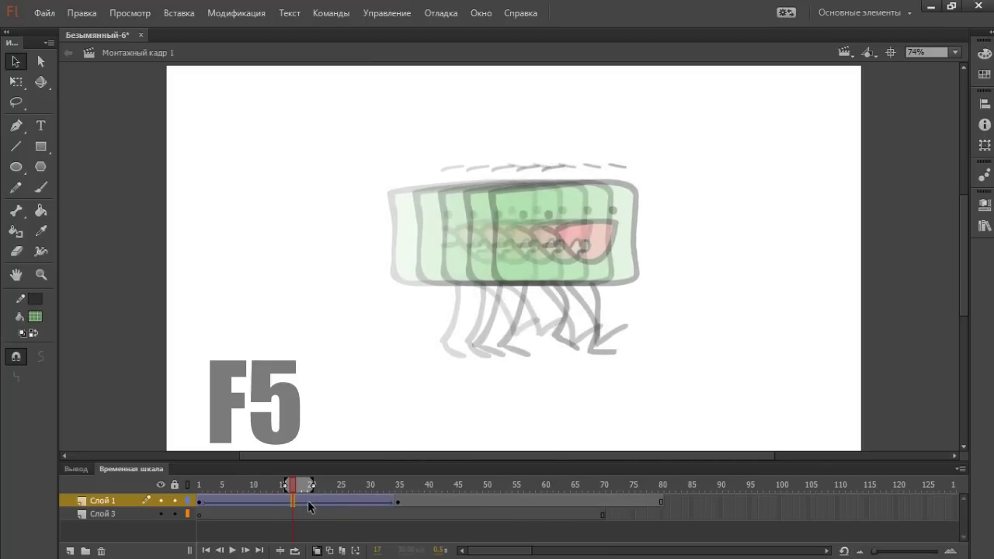
{"action": "left_click", "coordinate": [201, 501]}
{"action": "key", "text": "Return"}
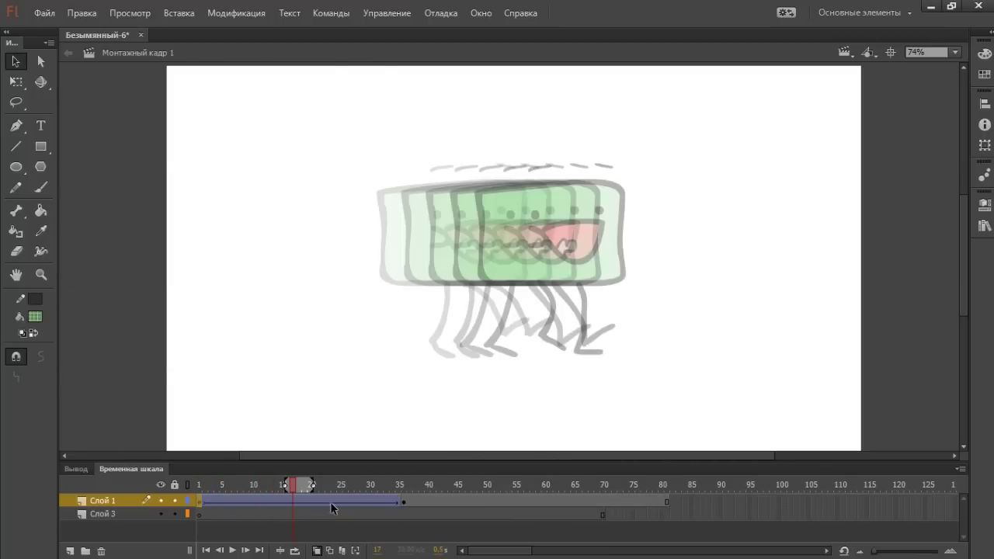
Step: Shift the tween's end keyframe on Слой 1 to frame 48 and play the animation from frame 1
{"action": "left_click", "coordinate": [404, 503]}
{"action": "left_click_drag", "start_coordinate": [464, 503], "coordinate": [471, 502]}
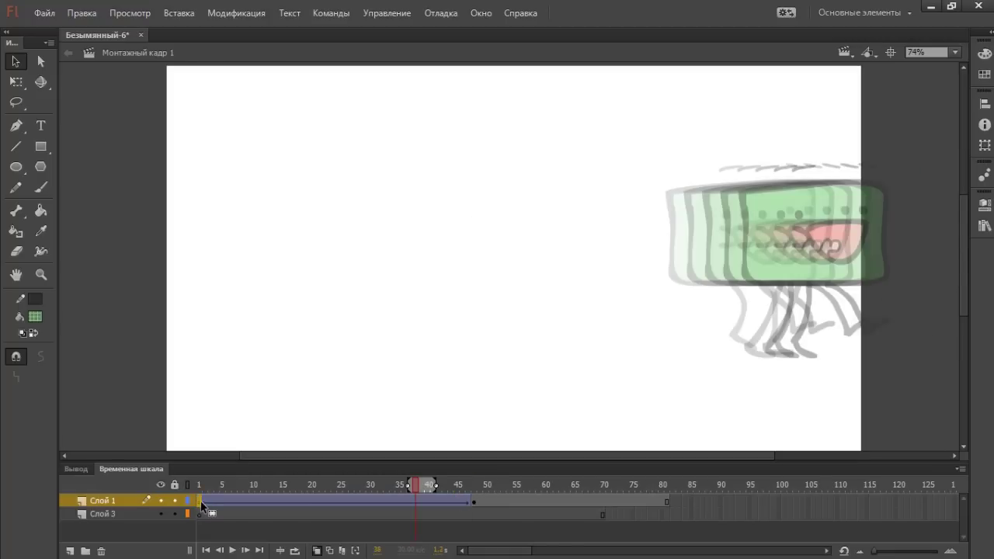
{"action": "left_click", "coordinate": [201, 503]}
{"action": "key", "text": "Return"}
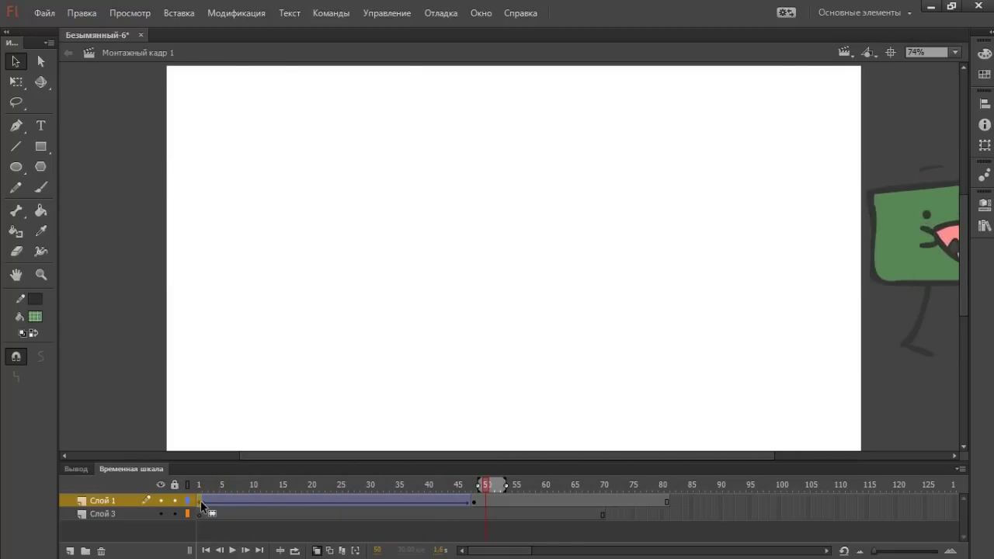
Step: Paint an orange hilly ground line across the whole stage with the Brush at frame 1 of Слой 3
{"action": "left_click", "coordinate": [200, 514]}
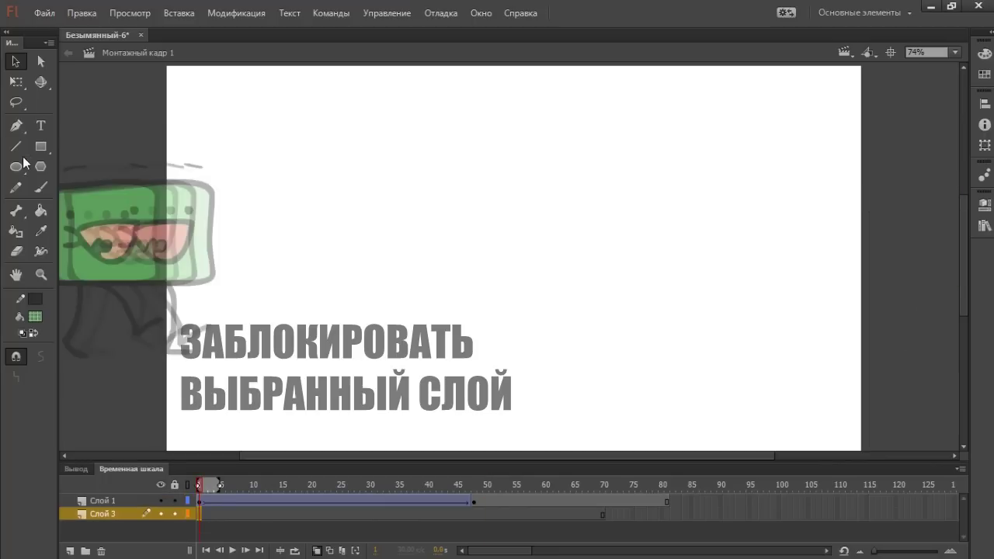
{"action": "left_click", "coordinate": [16, 146]}
{"action": "left_click", "coordinate": [40, 188]}
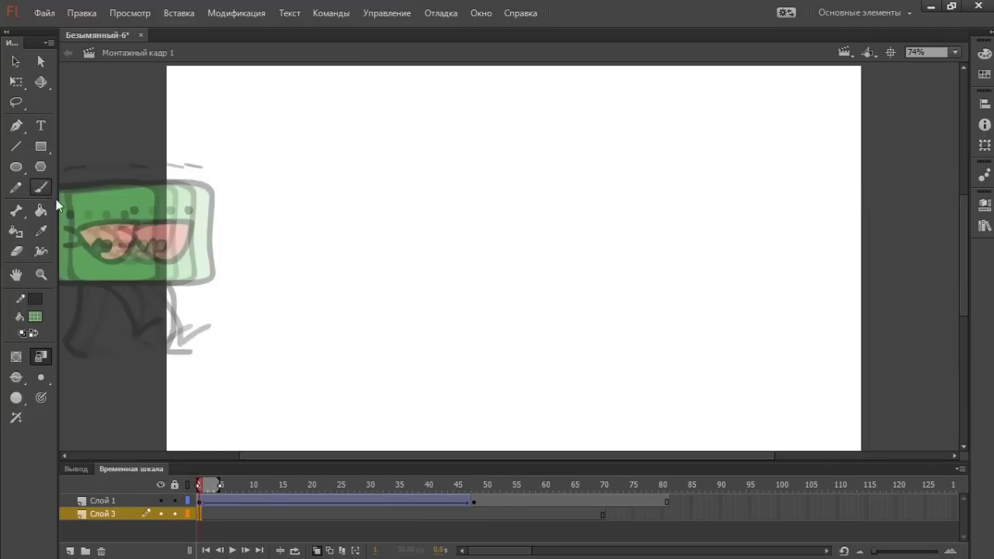
{"action": "left_click", "coordinate": [39, 317]}
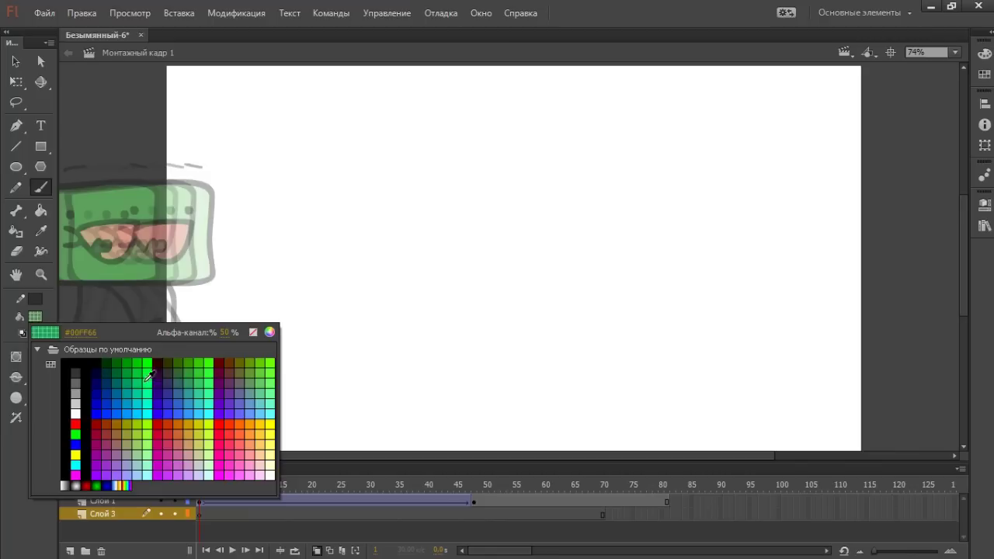
{"action": "left_click", "coordinate": [248, 415]}
{"action": "left_click_drag", "start_coordinate": [129, 349], "coordinate": [559, 309]}
{"action": "key", "text": "ctrl+z"}
{"action": "mouse_move", "coordinate": [86, 350]}
{"action": "left_mouse_down"}
{"action": "mouse_move", "coordinate": [477, 300]}
{"action": "mouse_move", "coordinate": [957, 371]}
{"action": "left_mouse_up"}
Step: Add a keyframe at frame 33 of Слой 1, raise the character onto the hill crest and play the animation
{"action": "left_click_drag", "start_coordinate": [233, 500], "coordinate": [403, 510]}
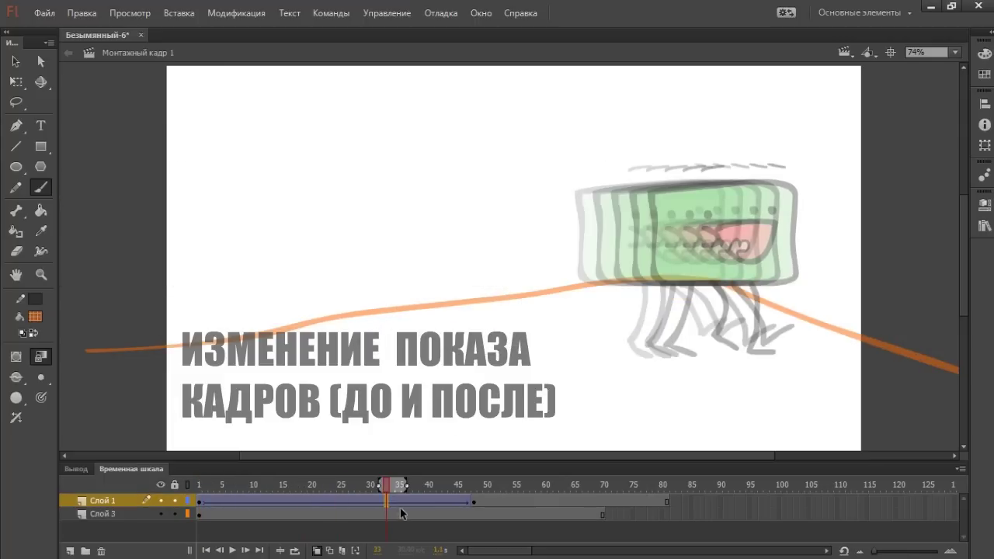
{"action": "key", "text": "F6"}
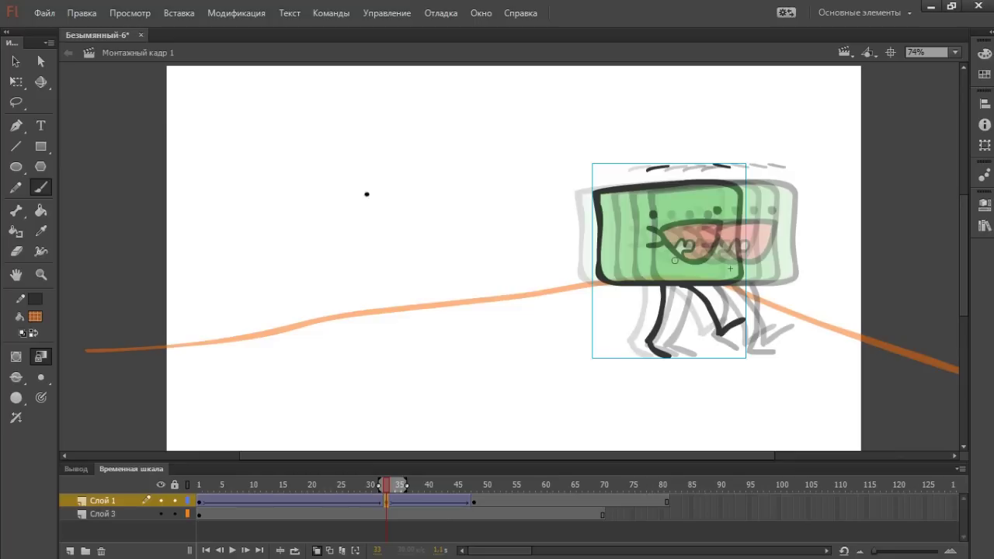
{"action": "left_click", "coordinate": [17, 63]}
{"action": "left_click_drag", "start_coordinate": [724, 259], "coordinate": [724, 174]}
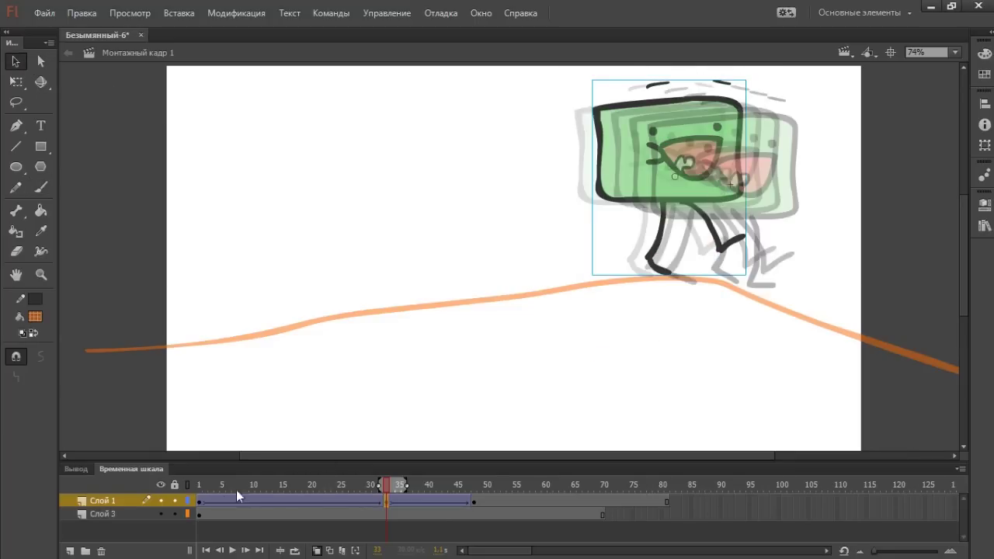
{"action": "left_click", "coordinate": [201, 503]}
{"action": "key", "text": "Return"}
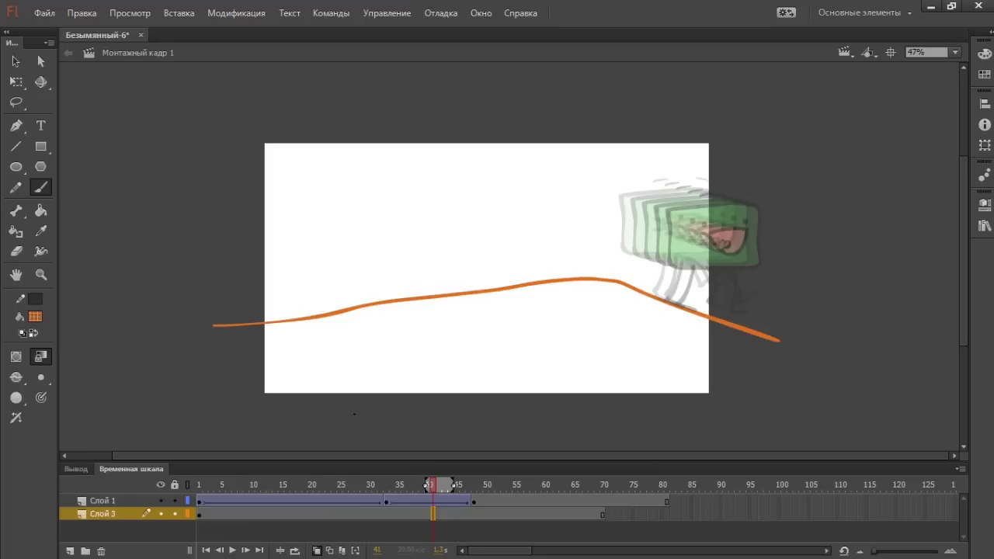
Step: Close the ground outline below the stage on Слой 3 with the Brush and fill the enclosed area with orange
{"action": "mouse_move", "coordinate": [239, 355]}
{"action": "left_mouse_down"}
{"action": "mouse_move", "coordinate": [350, 446]}
{"action": "mouse_move", "coordinate": [717, 448]}
{"action": "mouse_move", "coordinate": [806, 369]}
{"action": "mouse_move", "coordinate": [766, 337]}
{"action": "left_mouse_up"}
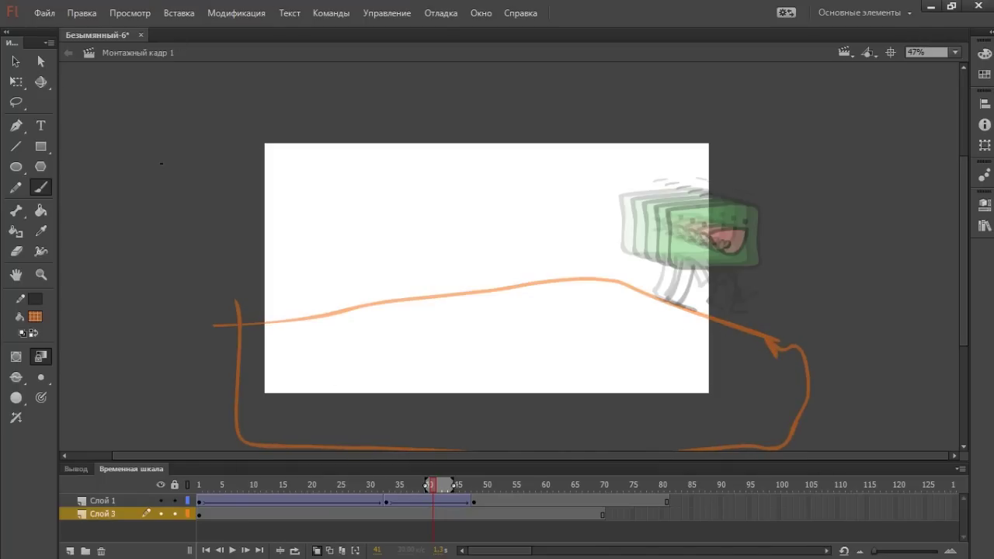
{"action": "key", "text": "k"}
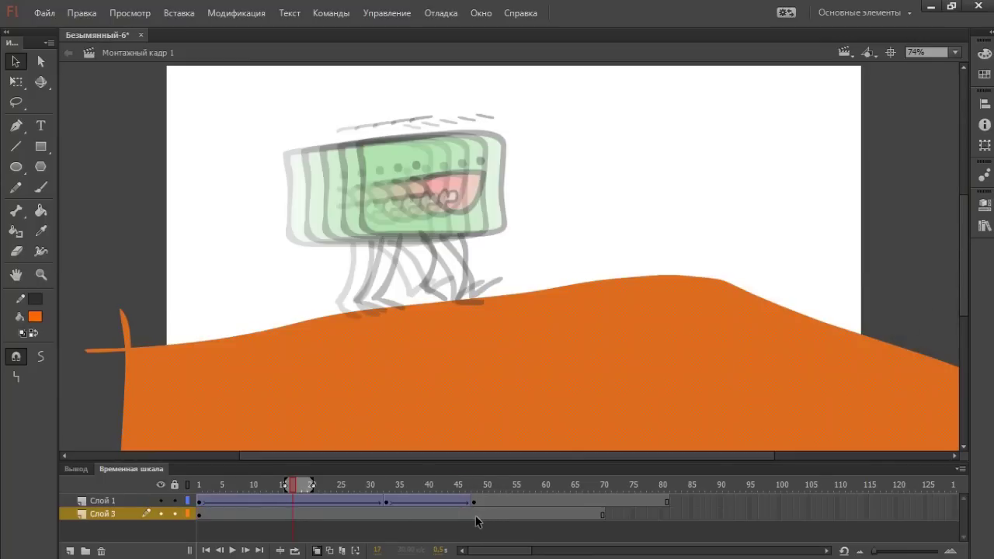
Step: Add a keyframe at frame 48 of Слой 3 and create a shape tween from frame 1 to it
{"action": "left_click", "coordinate": [475, 515]}
{"action": "key", "text": "F6"}
{"action": "right_click", "coordinate": [454, 514]}
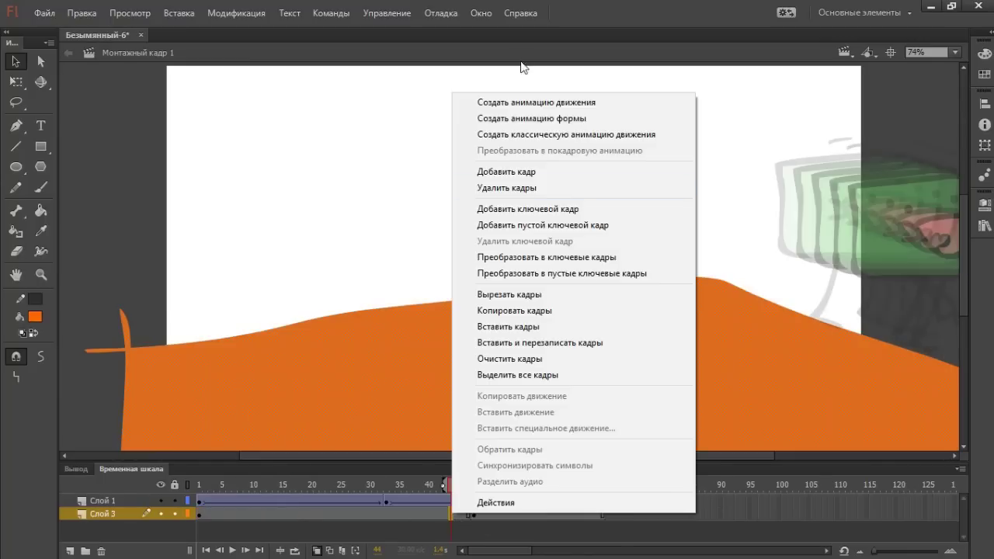
{"action": "left_click", "coordinate": [535, 119]}
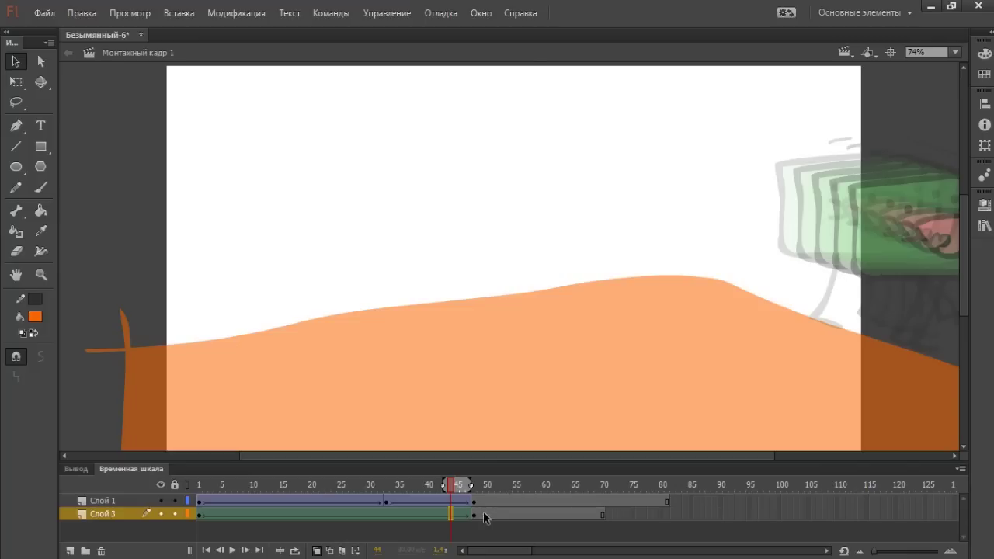
Step: Darken the ground fill at frame 48 of Слой 3 to brown #953800 and play the animation from frame 1
{"action": "left_click", "coordinate": [476, 514]}
{"action": "left_click", "coordinate": [110, 161]}
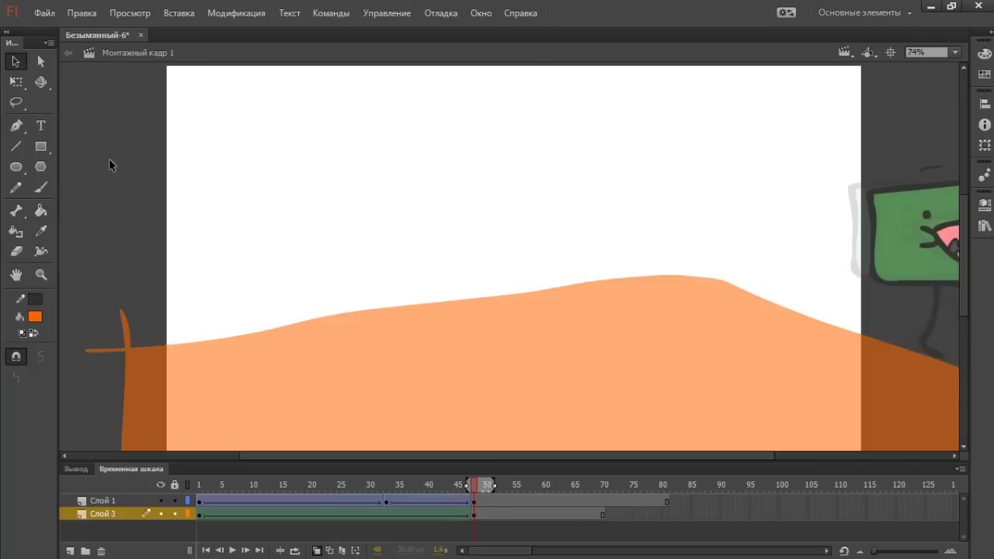
{"action": "left_click", "coordinate": [471, 512]}
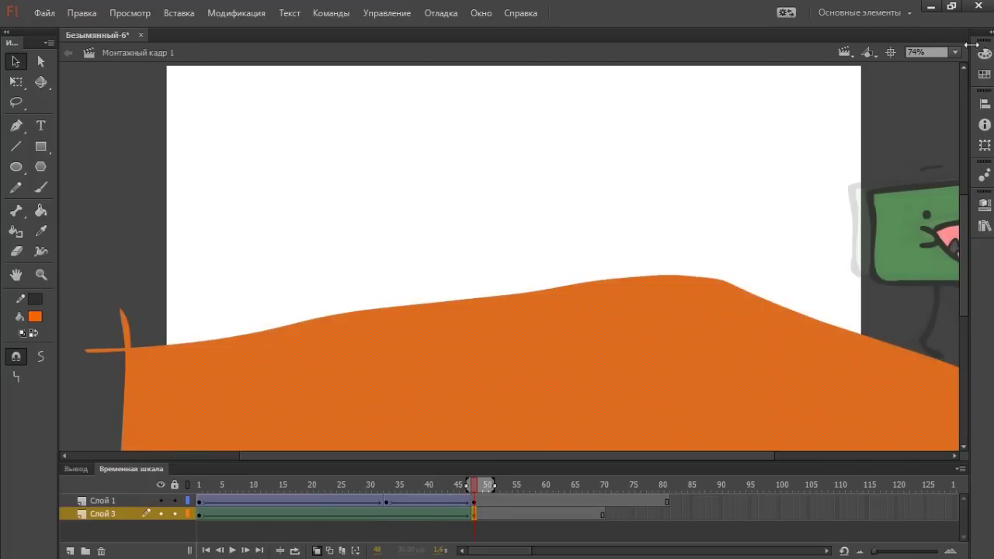
{"action": "left_click", "coordinate": [984, 55]}
{"action": "left_click", "coordinate": [902, 135]}
{"action": "left_click_drag", "start_coordinate": [884, 154], "coordinate": [888, 139]}
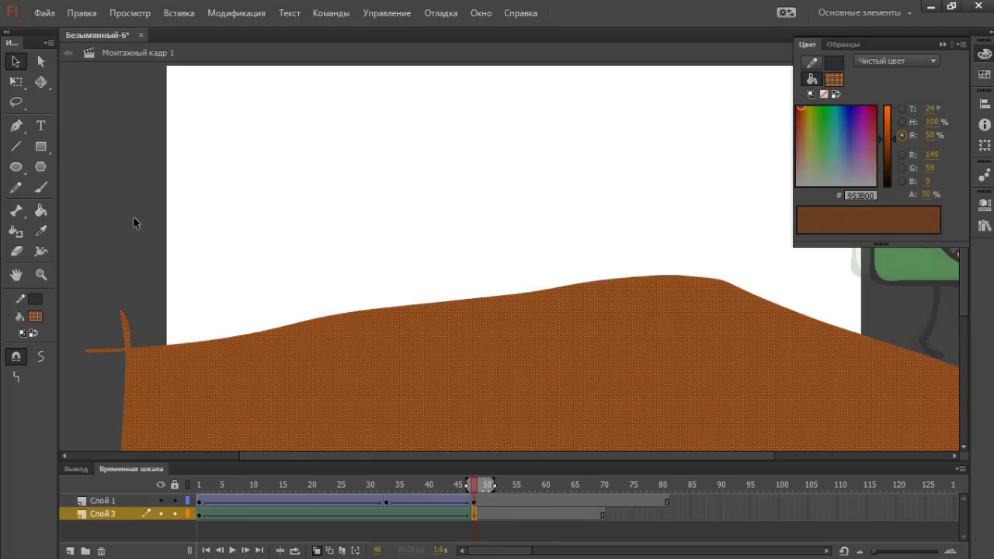
{"action": "left_click", "coordinate": [133, 216]}
{"action": "left_click", "coordinate": [201, 513]}
{"action": "left_click", "coordinate": [207, 531]}
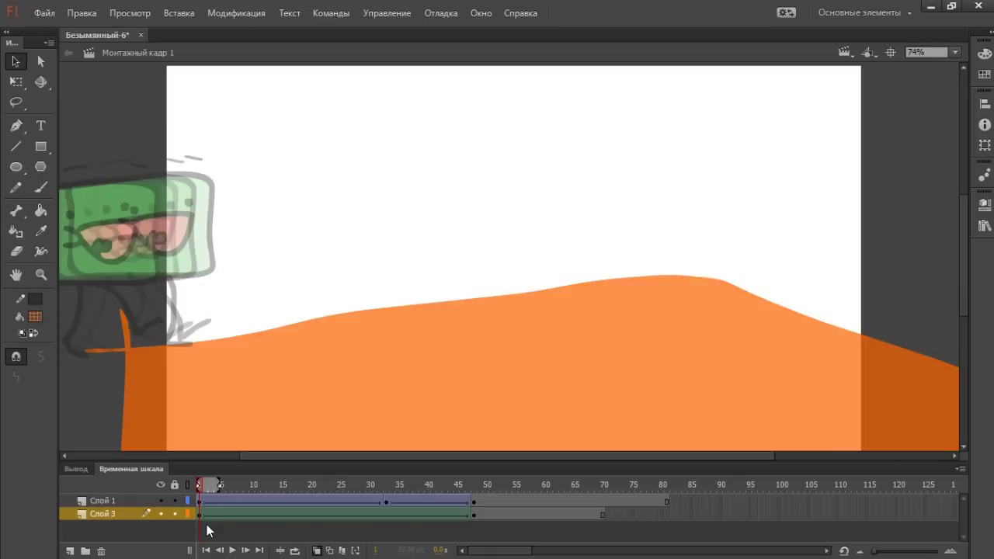
{"action": "key", "text": "Return"}
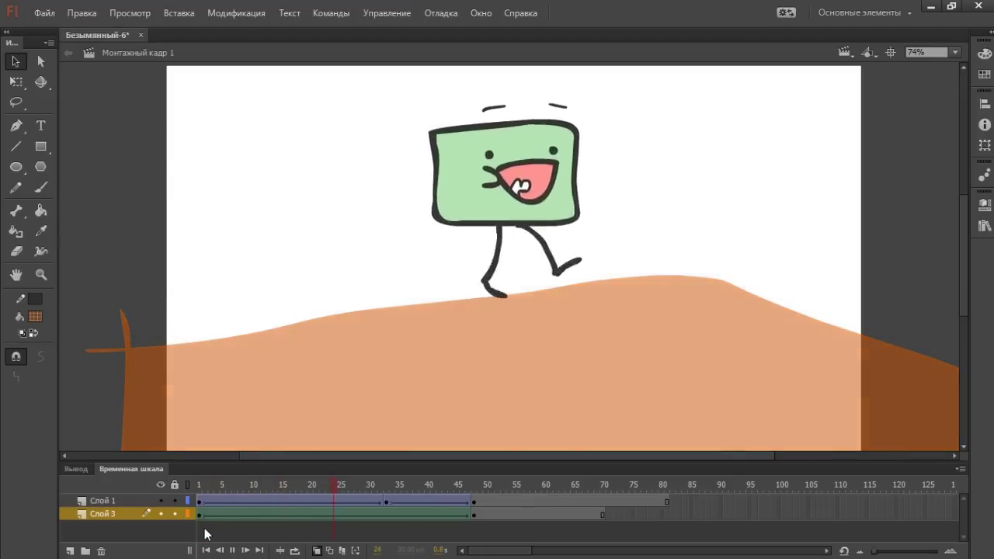
{"action": "key", "text": "Return"}
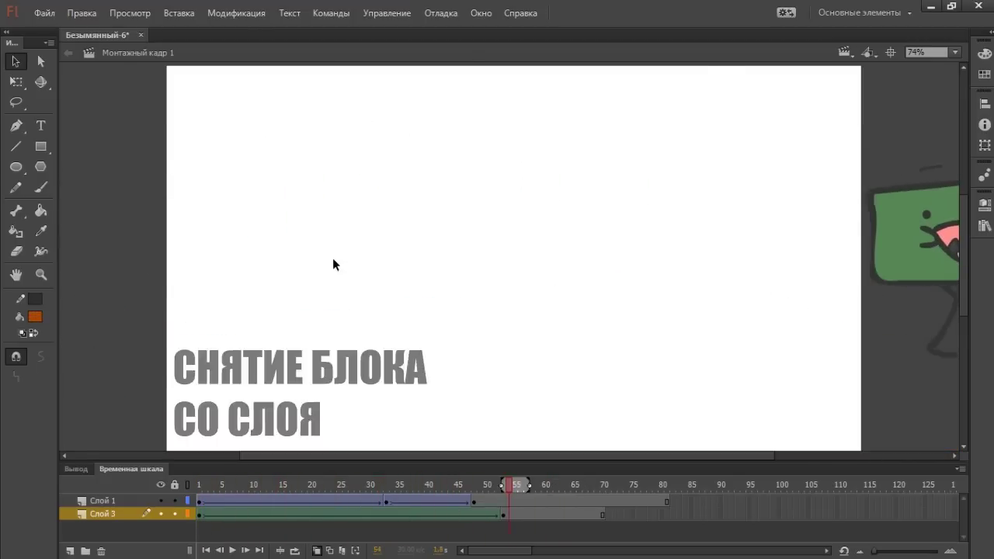
Step: Erase the ground's upper edge into a wavy line at frame 53 of Слой 3 and play the animation from frame 1
{"action": "scroll", "coordinate": [332, 258], "scroll_direction": "down", "scroll_amount": 2}
{"action": "left_click", "coordinate": [345, 514]}
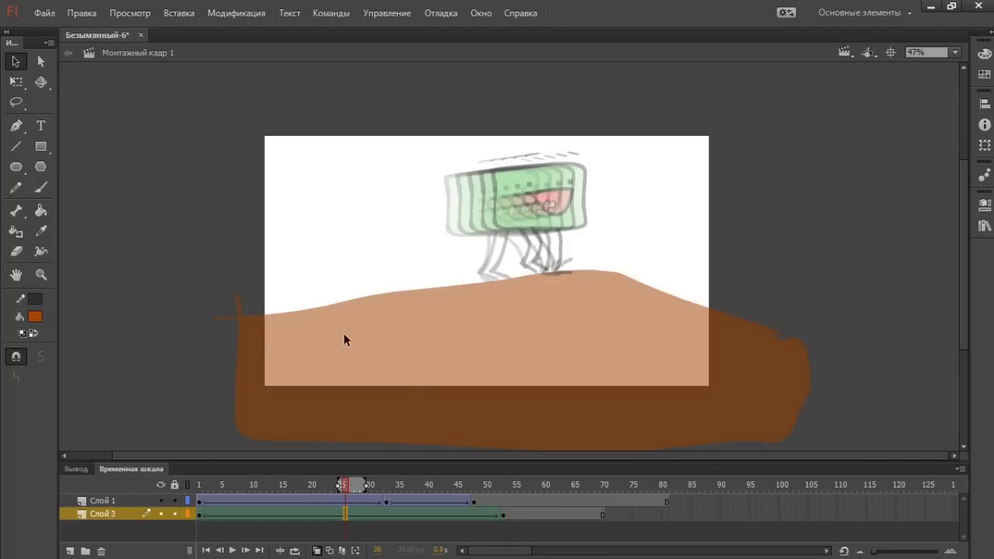
{"action": "scroll", "coordinate": [301, 269], "scroll_direction": "down", "scroll_amount": 1}
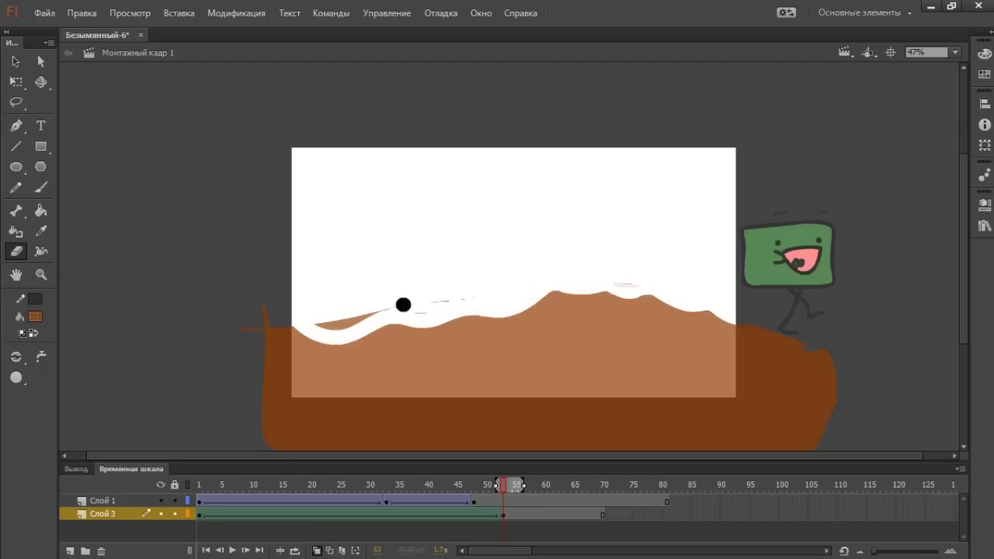
{"action": "left_click", "coordinate": [203, 516]}
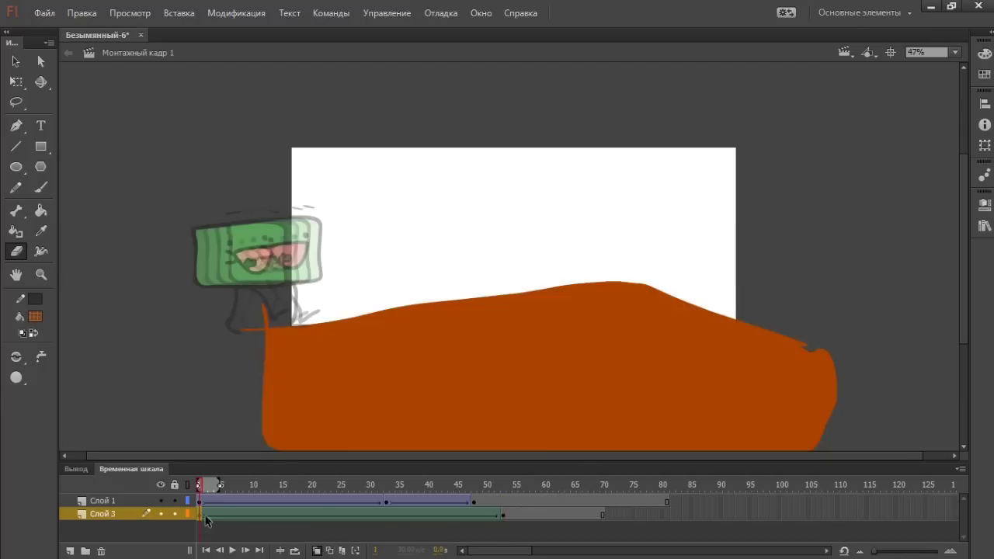
{"action": "key", "text": "Return"}
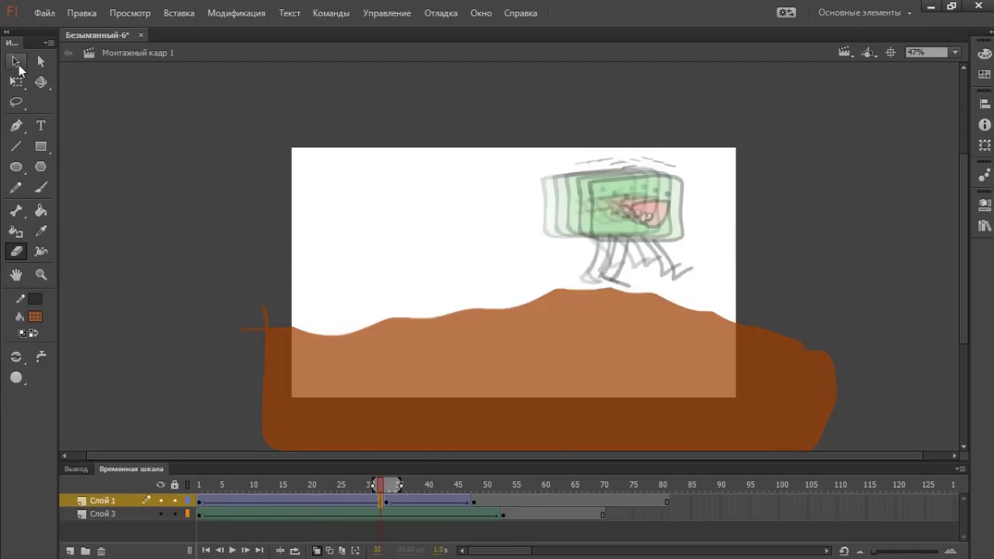
Step: Select the character at the frame 33 keyframe of Слой 1 and add a new layer beneath the ground layer
{"action": "left_click", "coordinate": [15, 62]}
{"action": "left_click", "coordinate": [388, 502]}
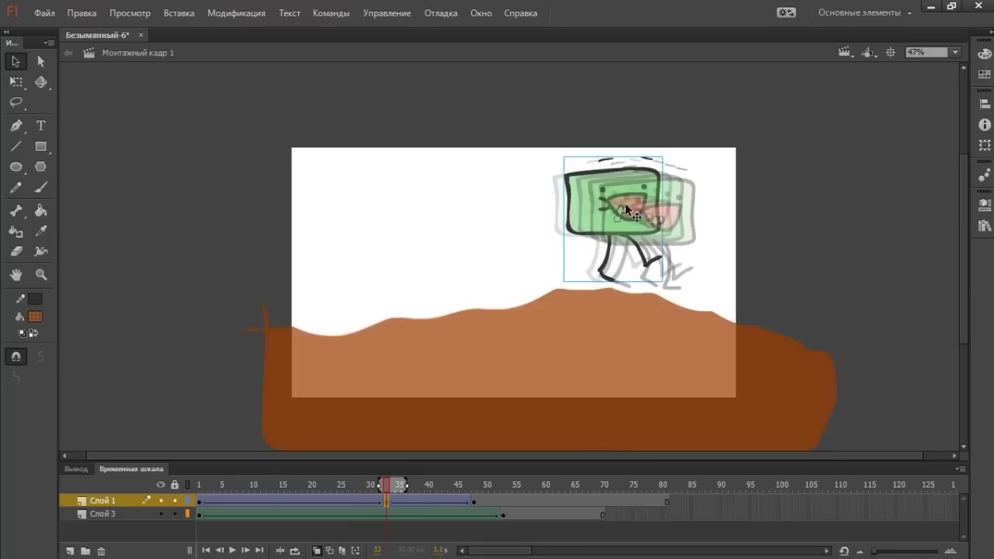
{"action": "left_click", "coordinate": [624, 216]}
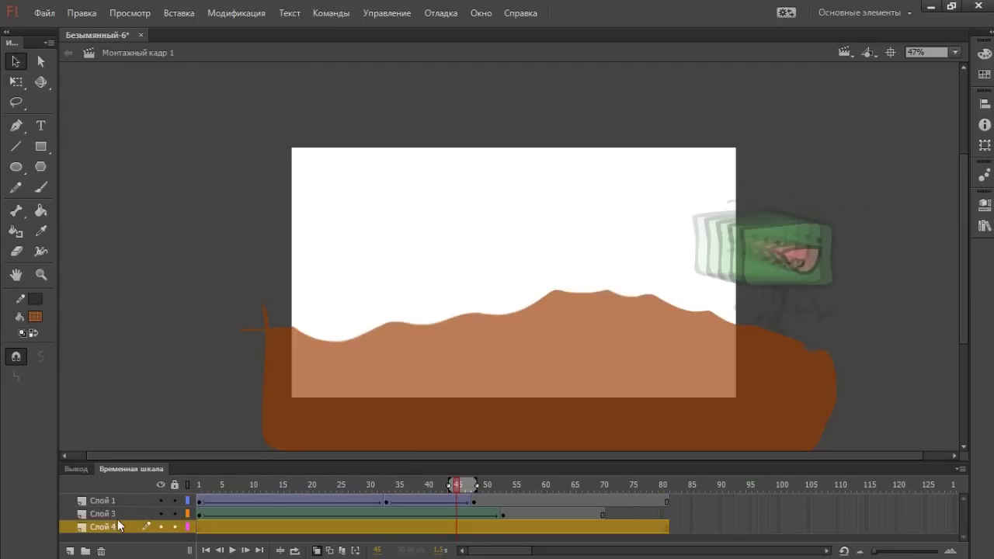
Step: Set the Brush fill to light cyan #83FFFF, test it with one dab on Слой 4 and undo the dab
{"action": "left_click", "coordinate": [42, 187]}
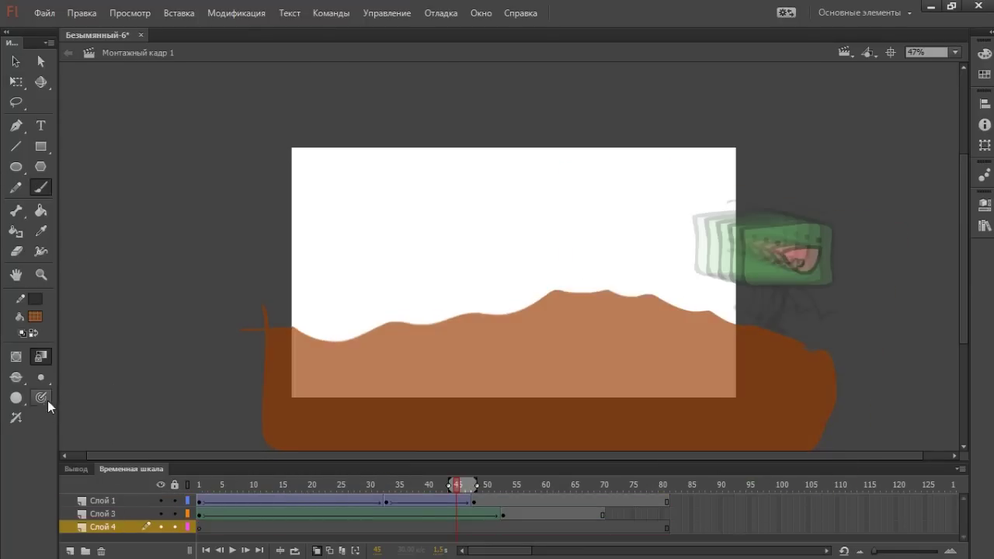
{"action": "left_click", "coordinate": [35, 316]}
{"action": "left_click", "coordinate": [256, 395]}
{"action": "left_click", "coordinate": [984, 60]}
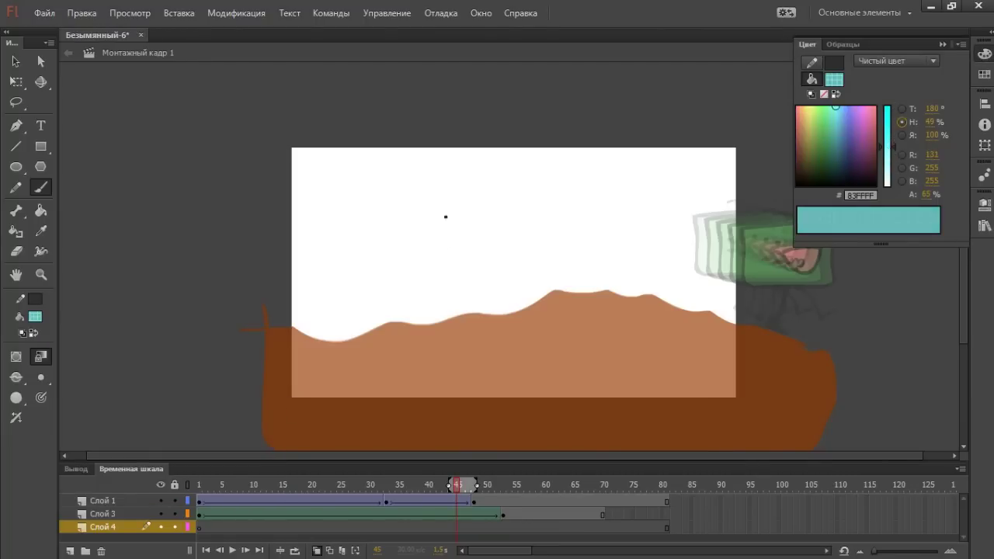
{"action": "left_click", "coordinate": [439, 220]}
{"action": "key", "text": "ctrl+z"}
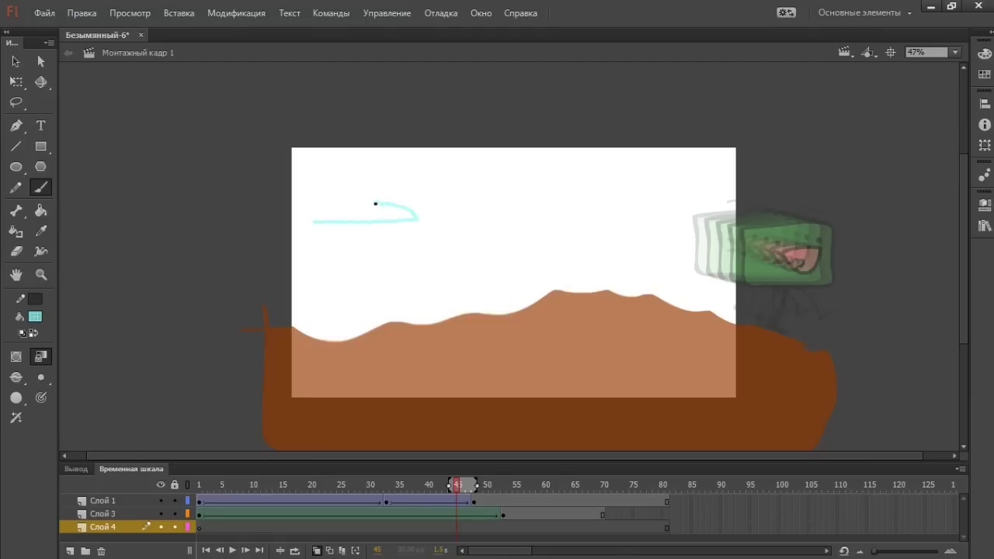
Step: Draw three flat-bottomed cloud outlines in the sky on Слой 4 and fill them with the cyan
{"action": "left_click_drag", "start_coordinate": [310, 217], "coordinate": [311, 219]}
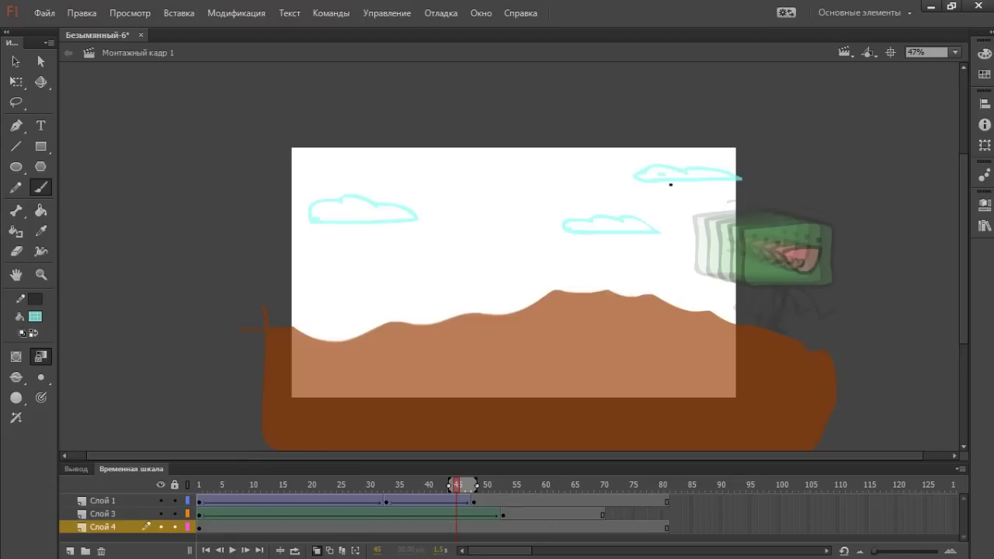
{"action": "key", "text": "k"}
{"action": "left_click", "coordinate": [661, 178]}
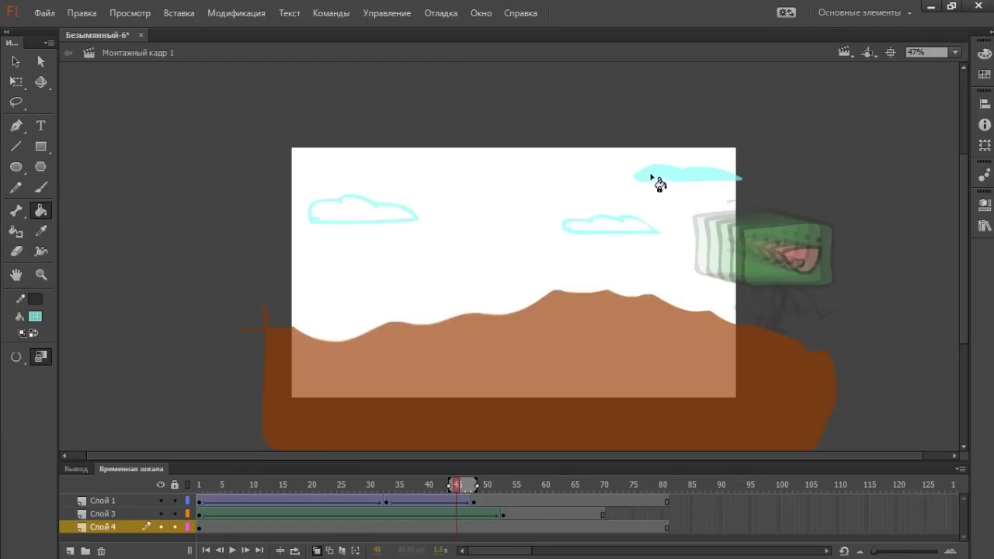
{"action": "left_click", "coordinate": [624, 227]}
{"action": "left_click", "coordinate": [334, 211]}
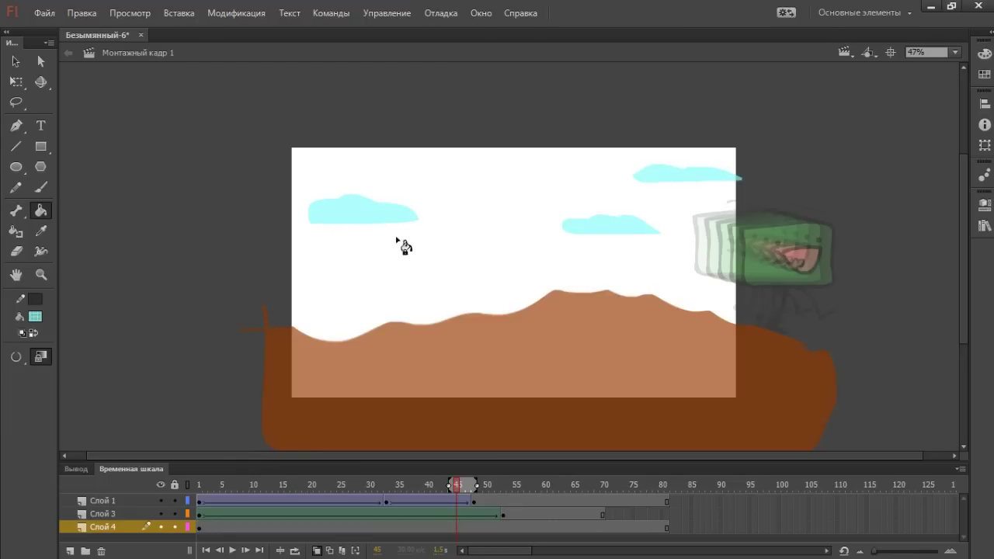
Step: Add a keyframe at frame 54 of Слой 4 and create a classic motion tween from frame 1 to it
{"action": "left_click", "coordinate": [499, 531]}
{"action": "left_click", "coordinate": [517, 529]}
{"action": "left_click", "coordinate": [510, 529]}
{"action": "key", "text": "F6"}
{"action": "left_click_drag", "start_coordinate": [457, 516], "coordinate": [458, 529]}
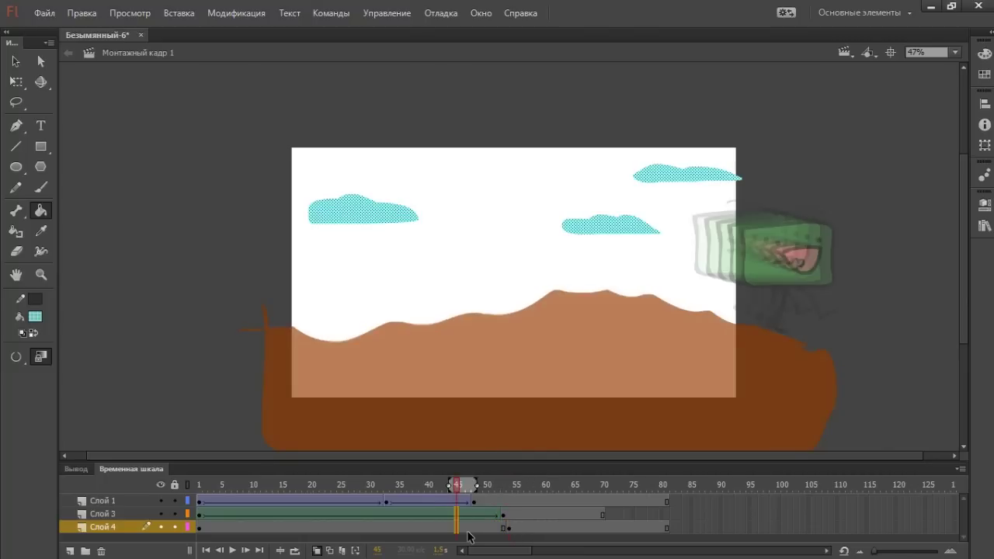
{"action": "right_click", "coordinate": [441, 535]}
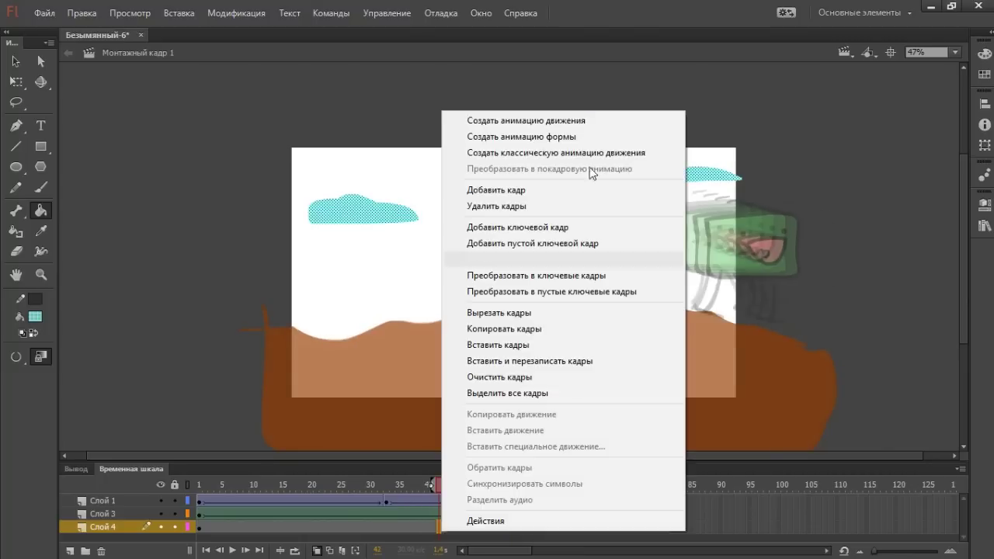
{"action": "left_click", "coordinate": [601, 154]}
Step: Move the clouds far to the left, partly off the stage, at frame 54 of Слой 4 and play the animation from frame 1
{"action": "left_click", "coordinate": [508, 530]}
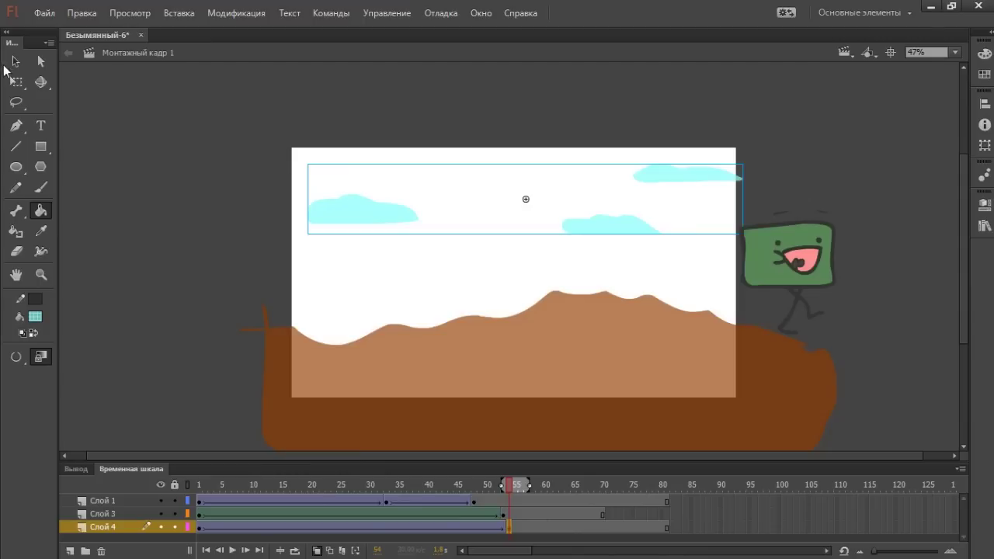
{"action": "left_click", "coordinate": [16, 62]}
{"action": "right_click", "coordinate": [372, 211]}
{"action": "left_click", "coordinate": [426, 108]}
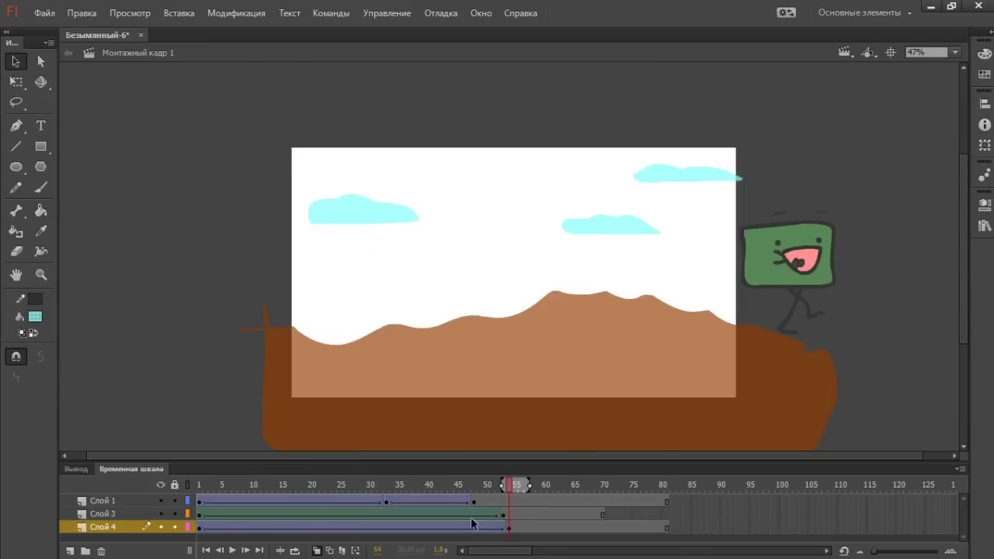
{"action": "left_click", "coordinate": [509, 534]}
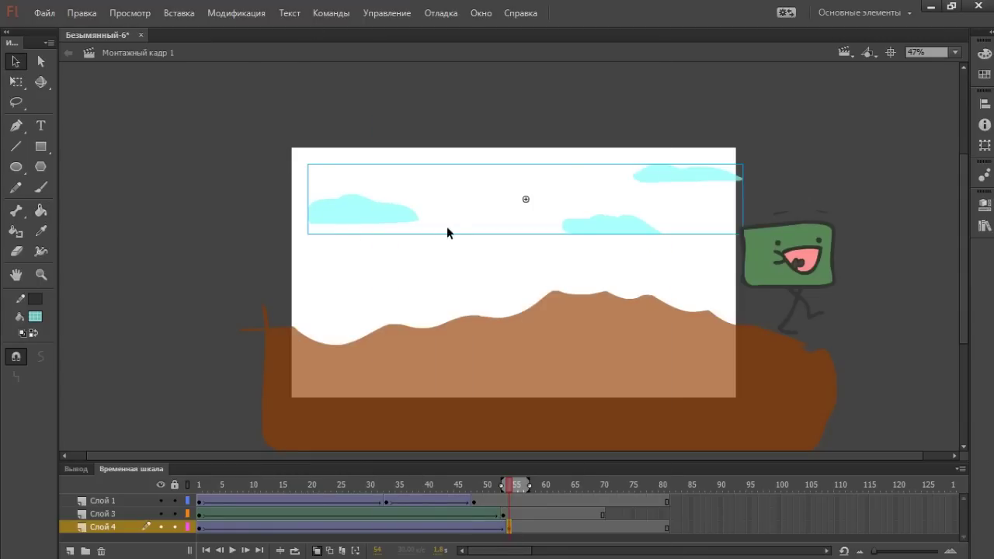
{"action": "left_click_drag", "start_coordinate": [366, 212], "coordinate": [166, 214]}
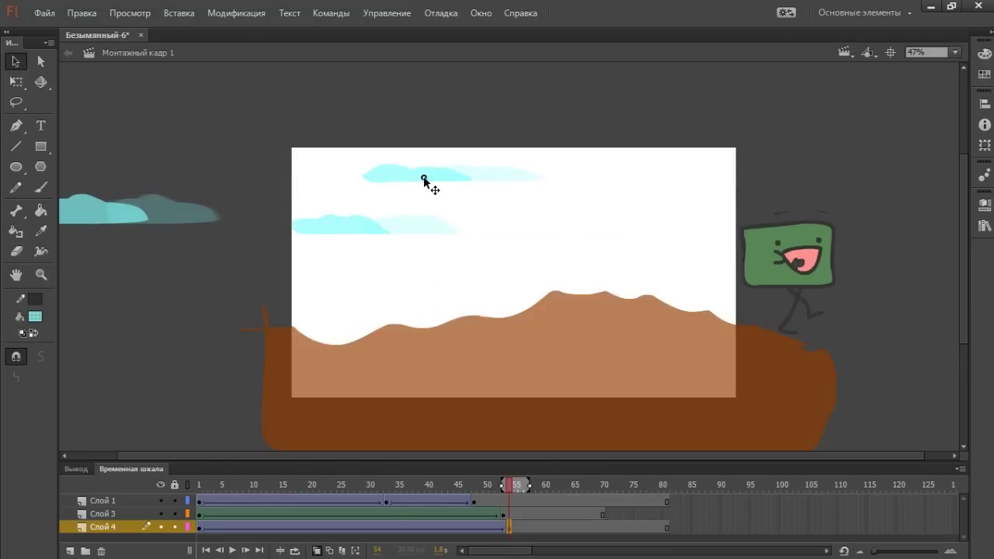
{"action": "left_click", "coordinate": [423, 178]}
{"action": "left_click", "coordinate": [199, 528]}
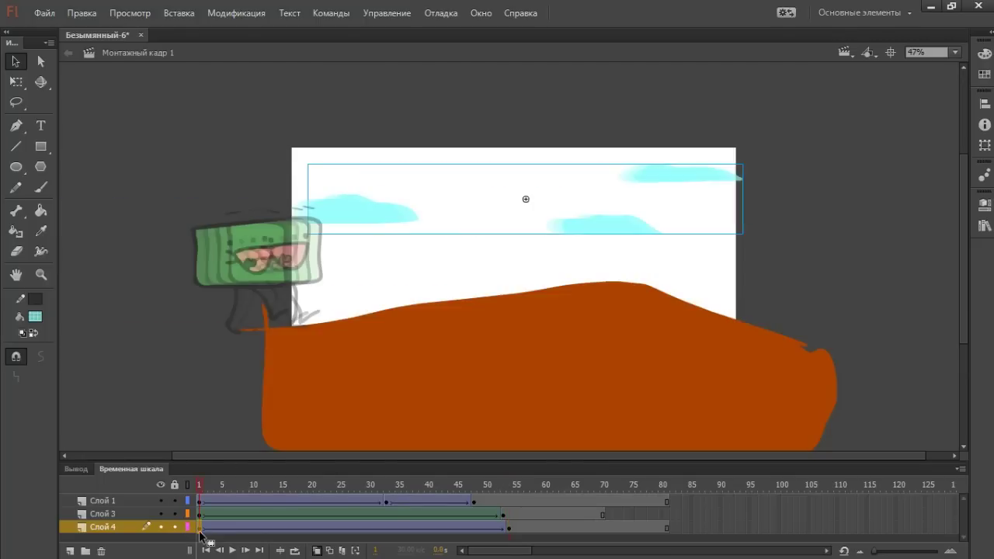
{"action": "key", "text": "Return"}
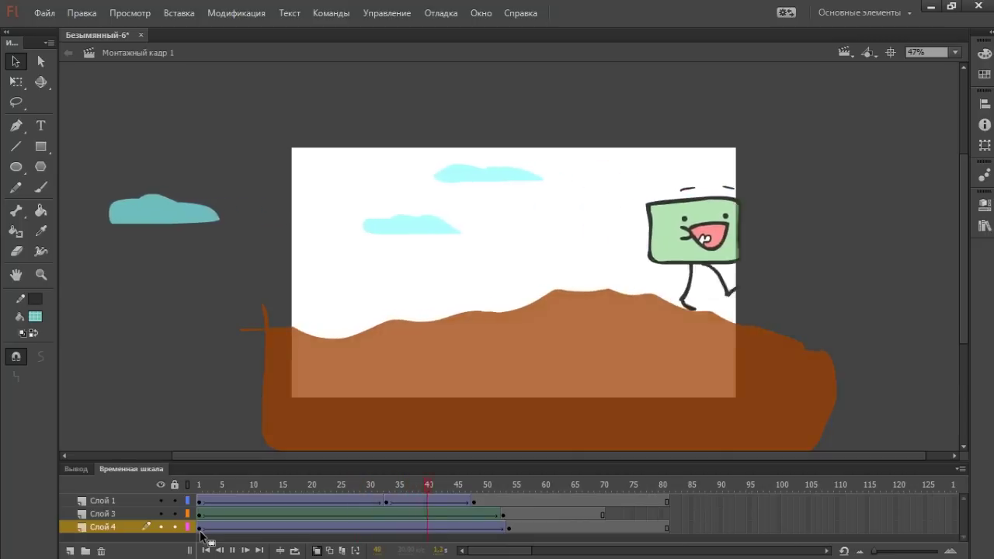
Step: Turn off onion skinning and scrub the playhead to frame 49 to check the scene
{"action": "left_click", "coordinate": [346, 512]}
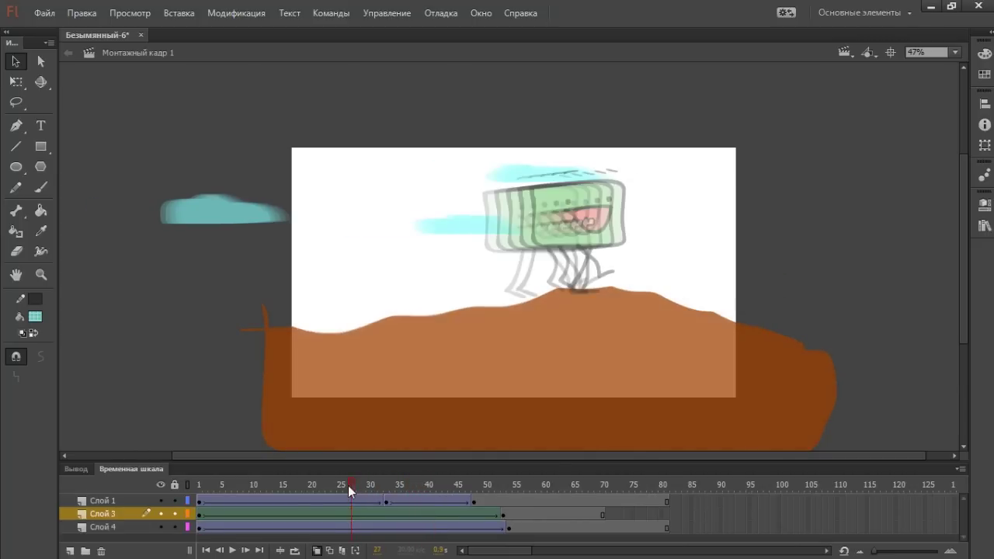
{"action": "left_click", "coordinate": [316, 551]}
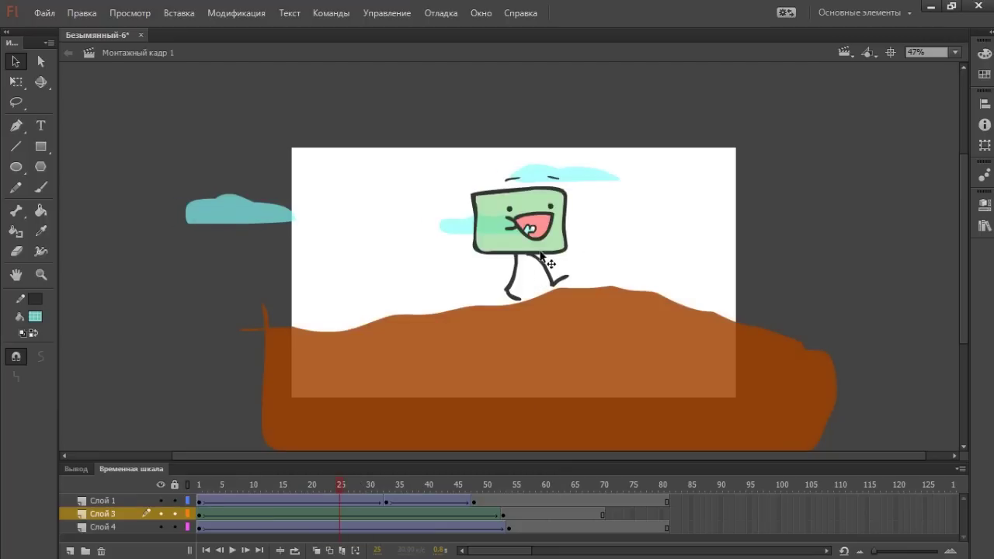
{"action": "left_click", "coordinate": [322, 549]}
{"action": "left_click", "coordinate": [322, 549]}
{"action": "left_click", "coordinate": [322, 550]}
{"action": "left_click", "coordinate": [322, 551]}
{"action": "left_click_drag", "start_coordinate": [339, 487], "coordinate": [482, 499]}
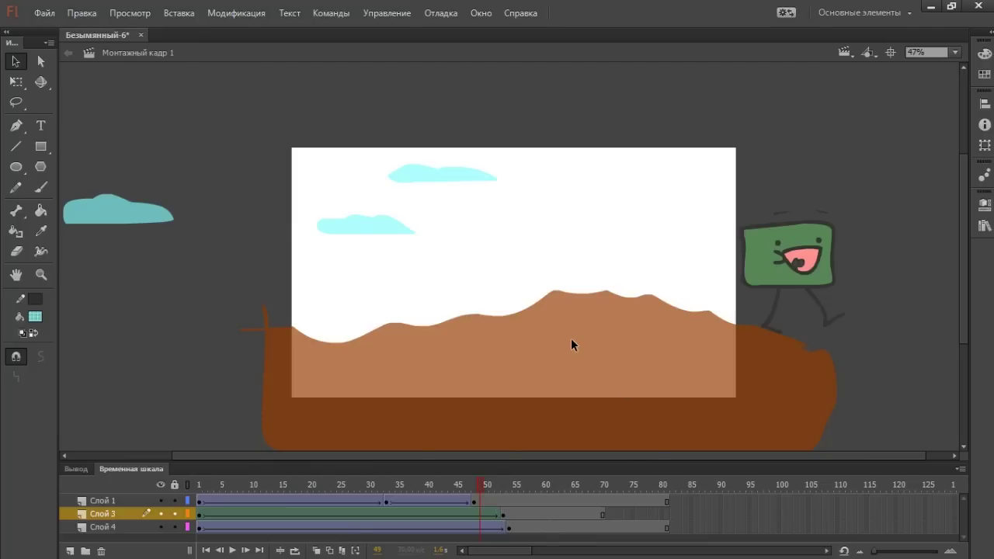
Step: Save the document as the Flash file куб in the folder Новая папка (2)
{"action": "left_click", "coordinate": [44, 12]}
{"action": "left_click", "coordinate": [124, 180]}
{"action": "double_click", "coordinate": [251, 173]}
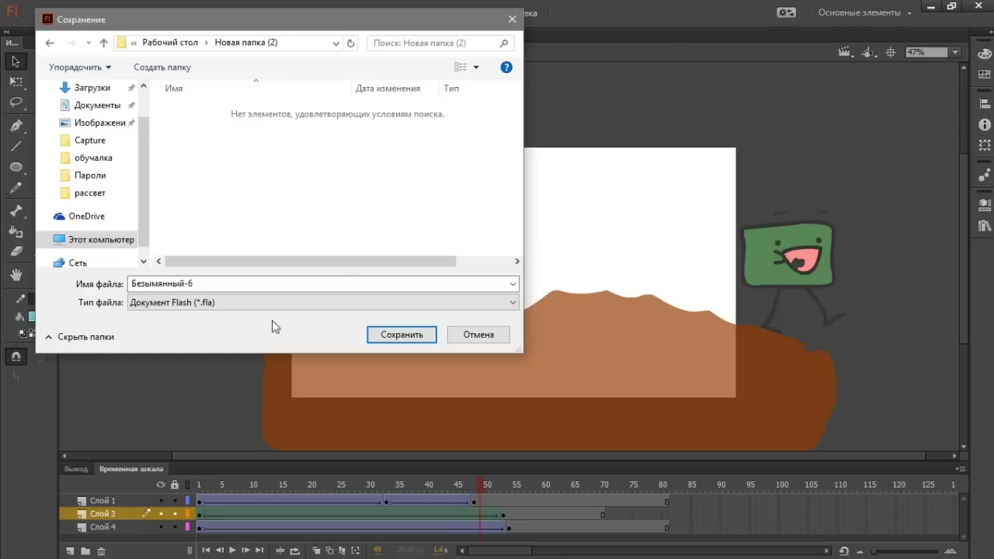
{"action": "key", "text": "BackSpace"}
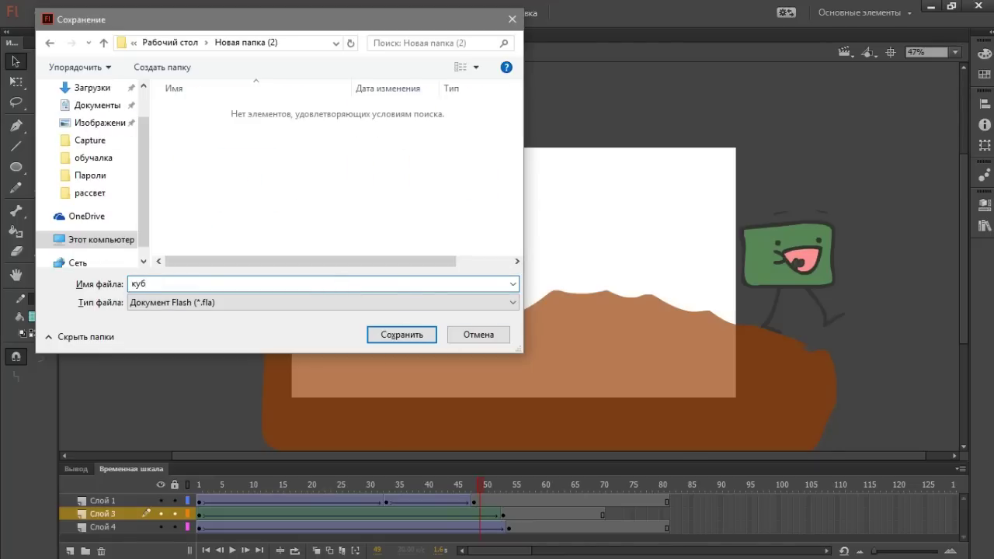
{"action": "left_click", "coordinate": [401, 335]}
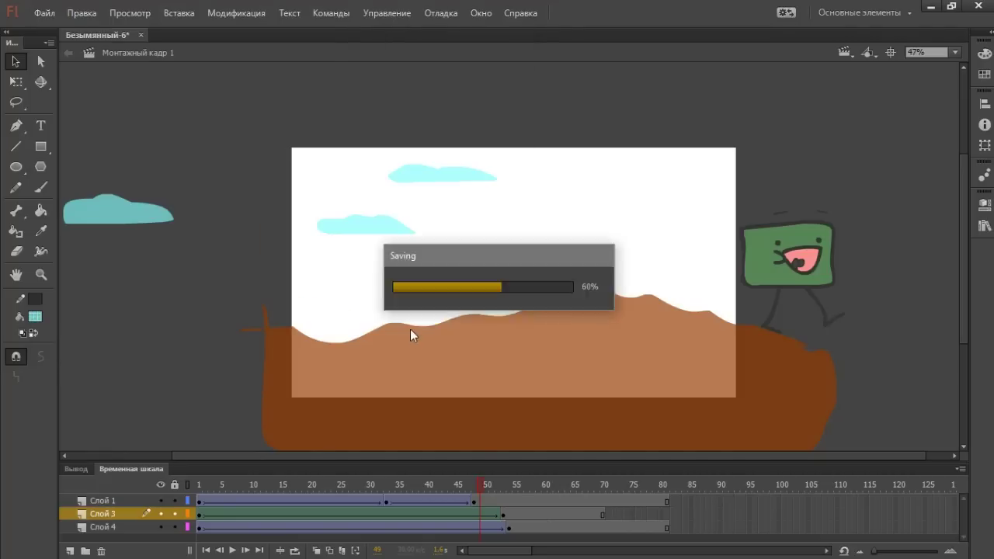
Step: Export the animation as the QuickTime video куб.mov into Новая папка (2), stopping at the last frame
{"action": "left_click", "coordinate": [44, 14]}
{"action": "mouse_move", "coordinate": [133, 259]}
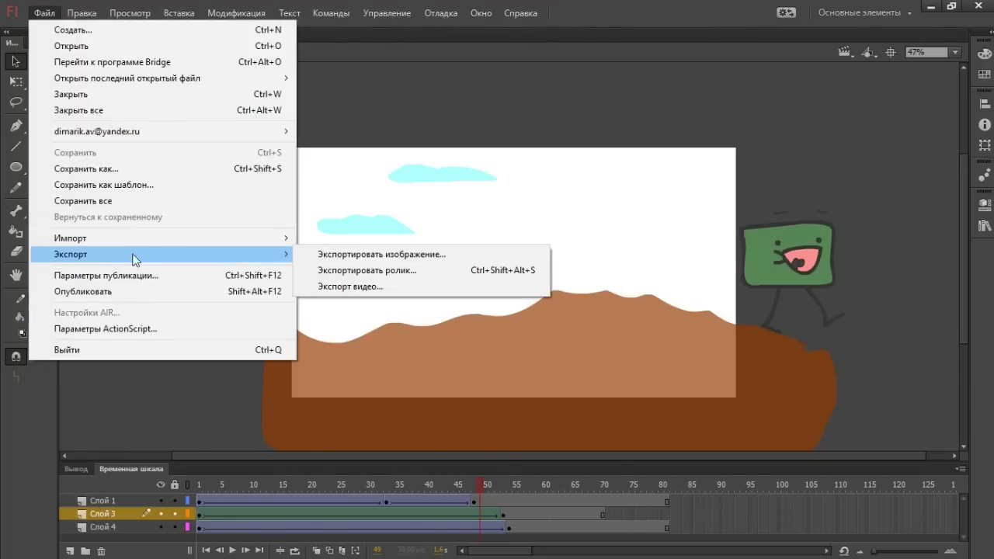
{"action": "left_click", "coordinate": [329, 284]}
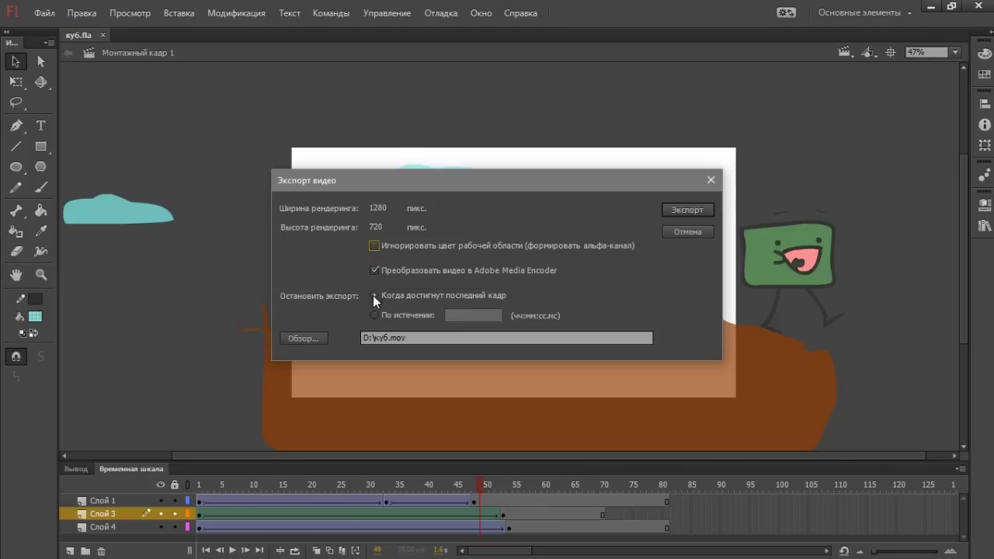
{"action": "left_click", "coordinate": [303, 338]}
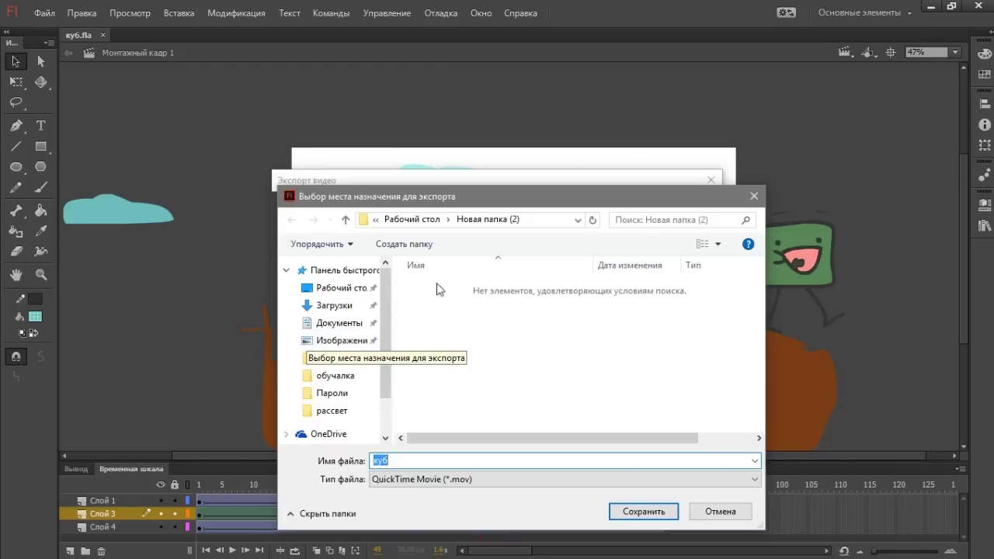
{"action": "left_click", "coordinate": [460, 340]}
{"action": "left_click", "coordinate": [654, 516]}
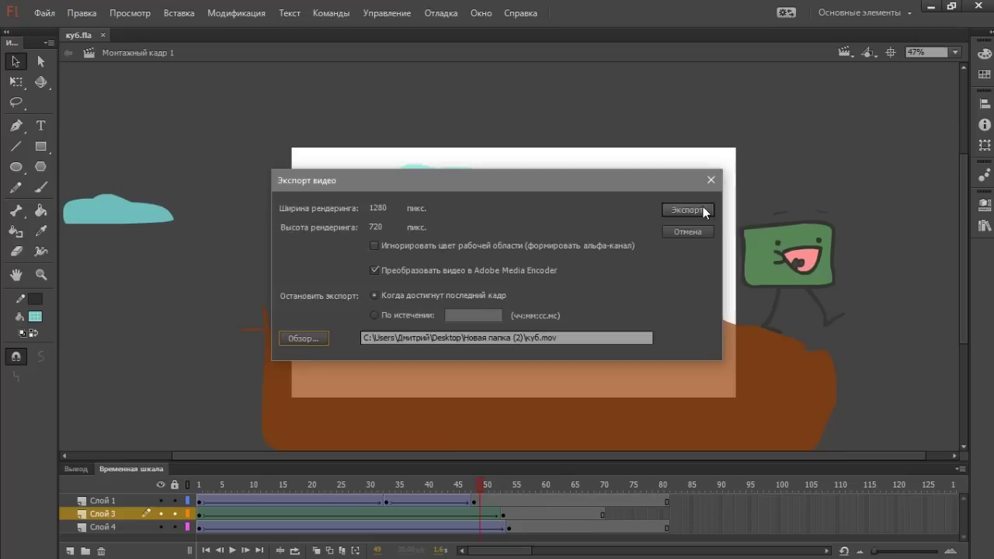
{"action": "left_click", "coordinate": [733, 194]}
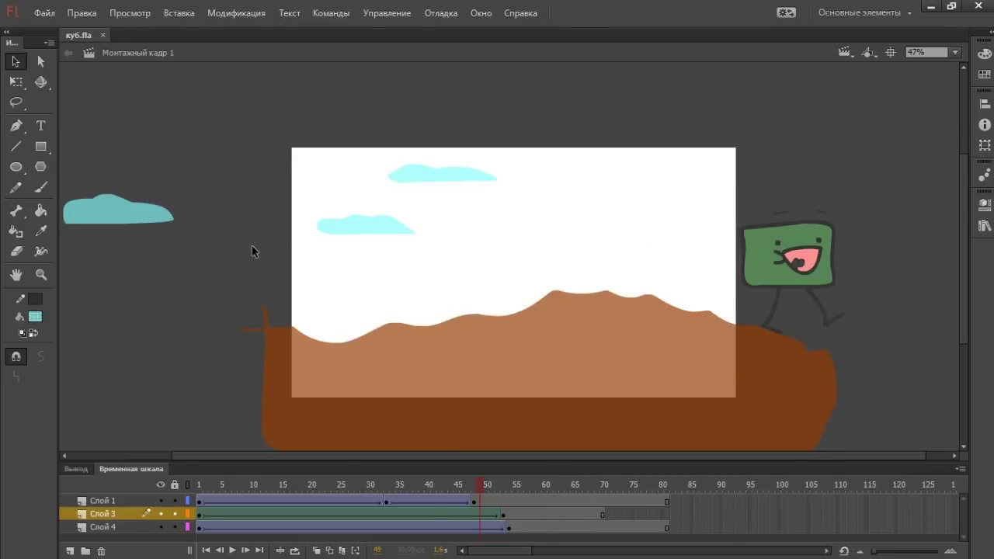
{"action": "left_click", "coordinate": [87, 552]}
{"action": "double_click", "coordinate": [446, 237]}
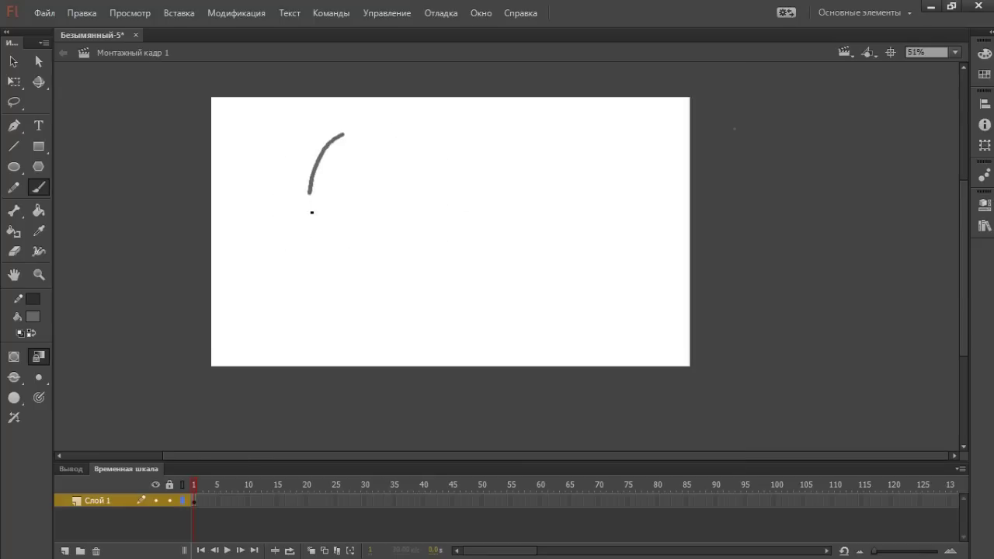
Step: Sketch a boy's round head, raised hand, arm holding a pencil, sheet of paper and chair back on Слой 1 with the Brush
{"action": "left_click_drag", "start_coordinate": [311, 211], "coordinate": [343, 130]}
{"action": "key", "text": "ctrl+z"}
{"action": "left_click_drag", "start_coordinate": [533, 158], "coordinate": [515, 182]}
{"action": "mouse_move", "coordinate": [541, 135]}
{"action": "left_mouse_down"}
{"action": "mouse_move", "coordinate": [559, 220]}
{"action": "mouse_move", "coordinate": [497, 210]}
{"action": "left_mouse_up"}
{"action": "left_click_drag", "start_coordinate": [511, 115], "coordinate": [513, 163]}
{"action": "mouse_move", "coordinate": [359, 215]}
{"action": "left_mouse_down"}
{"action": "mouse_move", "coordinate": [369, 291]}
{"action": "mouse_move", "coordinate": [423, 267]}
{"action": "mouse_move", "coordinate": [469, 293]}
{"action": "left_mouse_up"}
{"action": "left_click_drag", "start_coordinate": [469, 296], "coordinate": [355, 288]}
{"action": "left_click_drag", "start_coordinate": [478, 265], "coordinate": [547, 330]}
{"action": "left_click_drag", "start_coordinate": [264, 246], "coordinate": [249, 320]}
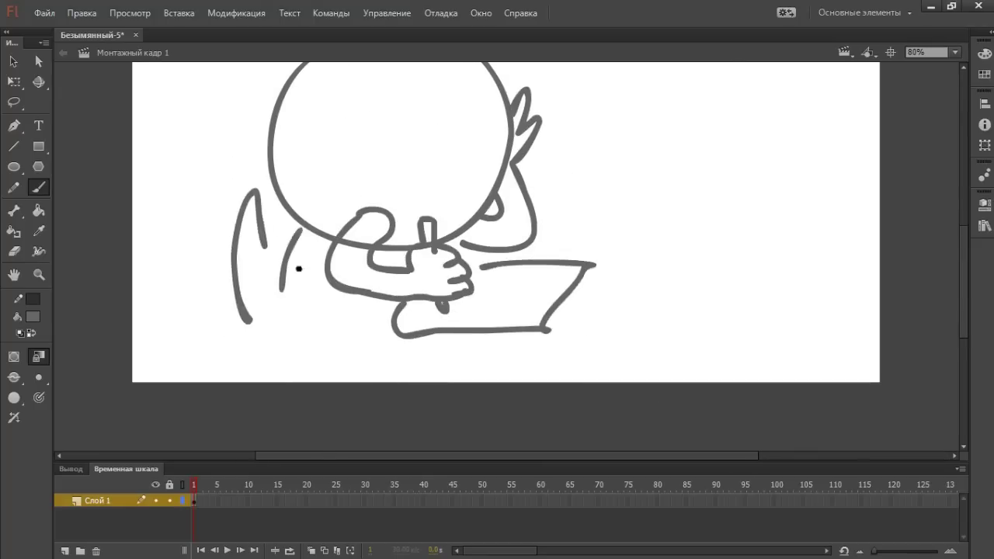
Step: Rework the sketch on Слой 1 by deleting unwanted strokes and drawing an open notebook and the table's edges
{"action": "left_click_drag", "start_coordinate": [435, 194], "coordinate": [402, 295]}
{"action": "left_click_drag", "start_coordinate": [266, 248], "coordinate": [468, 208]}
{"action": "key", "text": "Delete"}
{"action": "left_click_drag", "start_coordinate": [512, 274], "coordinate": [549, 318]}
{"action": "left_click_drag", "start_coordinate": [595, 288], "coordinate": [548, 334]}
{"action": "left_click_drag", "start_coordinate": [468, 324], "coordinate": [536, 330]}
{"action": "left_click_drag", "start_coordinate": [388, 350], "coordinate": [616, 370]}
{"action": "left_click_drag", "start_coordinate": [630, 184], "coordinate": [752, 200]}
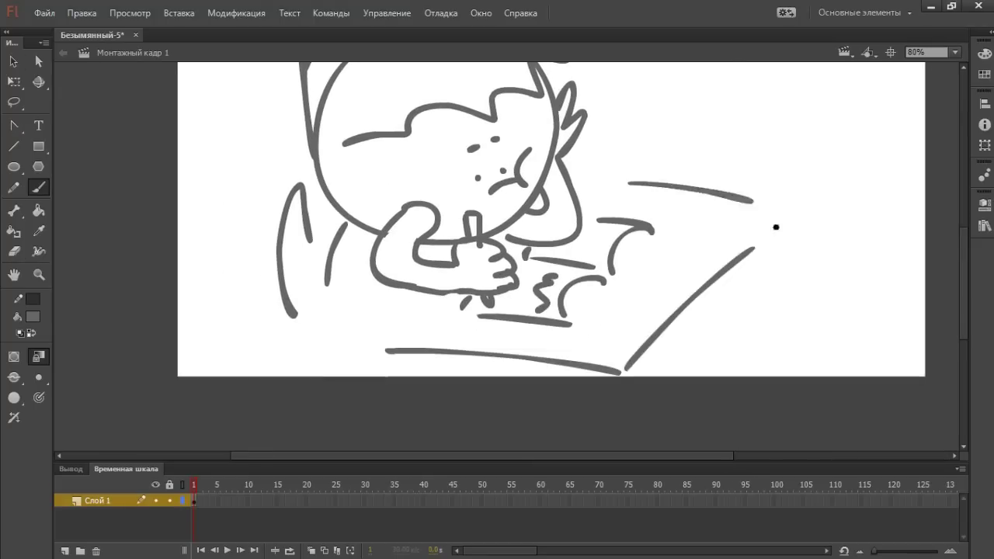
Step: Add Слой 2 over the sketch and trace the boy's head, hair, face, ears and hands in clean Brush lines
{"action": "key", "text": "e"}
{"action": "left_click", "coordinate": [65, 551]}
{"action": "key", "text": "b"}
{"action": "mouse_move", "coordinate": [294, 104]}
{"action": "left_mouse_down"}
{"action": "mouse_move", "coordinate": [538, 263]}
{"action": "mouse_move", "coordinate": [294, 105]}
{"action": "left_mouse_up"}
{"action": "left_click_drag", "start_coordinate": [428, 173], "coordinate": [479, 282]}
{"action": "left_click_drag", "start_coordinate": [480, 242], "coordinate": [530, 183]}
{"action": "mouse_move", "coordinate": [531, 194]}
{"action": "left_mouse_down"}
{"action": "mouse_move", "coordinate": [551, 204]}
{"action": "mouse_move", "coordinate": [510, 320]}
{"action": "left_mouse_up"}
{"action": "left_click_drag", "start_coordinate": [427, 140], "coordinate": [495, 326]}
{"action": "left_click_drag", "start_coordinate": [547, 227], "coordinate": [506, 285]}
{"action": "mouse_move", "coordinate": [445, 366]}
{"action": "left_mouse_down"}
{"action": "mouse_move", "coordinate": [614, 181]}
{"action": "mouse_move", "coordinate": [589, 128]}
{"action": "left_mouse_up"}
{"action": "left_click_drag", "start_coordinate": [566, 228], "coordinate": [563, 335]}
{"action": "left_click_drag", "start_coordinate": [528, 133], "coordinate": [517, 315]}
{"action": "mouse_move", "coordinate": [472, 292]}
{"action": "left_mouse_down"}
{"action": "mouse_move", "coordinate": [346, 341]}
{"action": "mouse_move", "coordinate": [355, 387]}
{"action": "left_mouse_up"}
{"action": "left_click", "coordinate": [384, 239]}
{"action": "left_click", "coordinate": [287, 282]}
{"action": "key", "text": "ctrl+minus"}
{"action": "left_click_drag", "start_coordinate": [284, 262], "coordinate": [319, 161]}
{"action": "left_click_drag", "start_coordinate": [303, 225], "coordinate": [415, 115]}
{"action": "left_click_drag", "start_coordinate": [594, 221], "coordinate": [340, 341]}
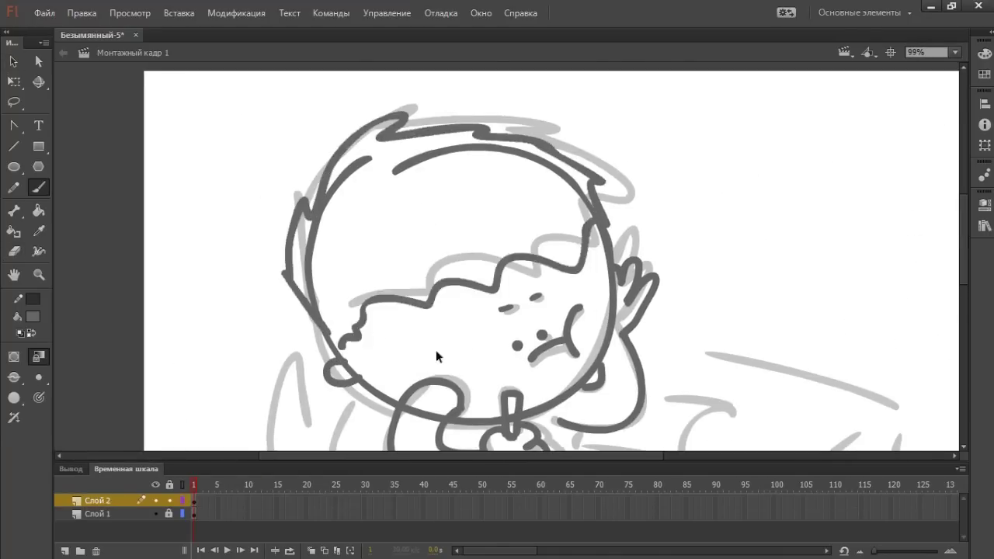
Step: Erase and delete the head outline segments inside the boy's hair on Слой 2
{"action": "key", "text": "e"}
{"action": "left_click_drag", "start_coordinate": [378, 272], "coordinate": [411, 210]}
{"action": "key", "text": "v"}
{"action": "left_click", "coordinate": [298, 174]}
{"action": "key", "text": "Delete"}
{"action": "left_click_drag", "start_coordinate": [351, 266], "coordinate": [335, 213]}
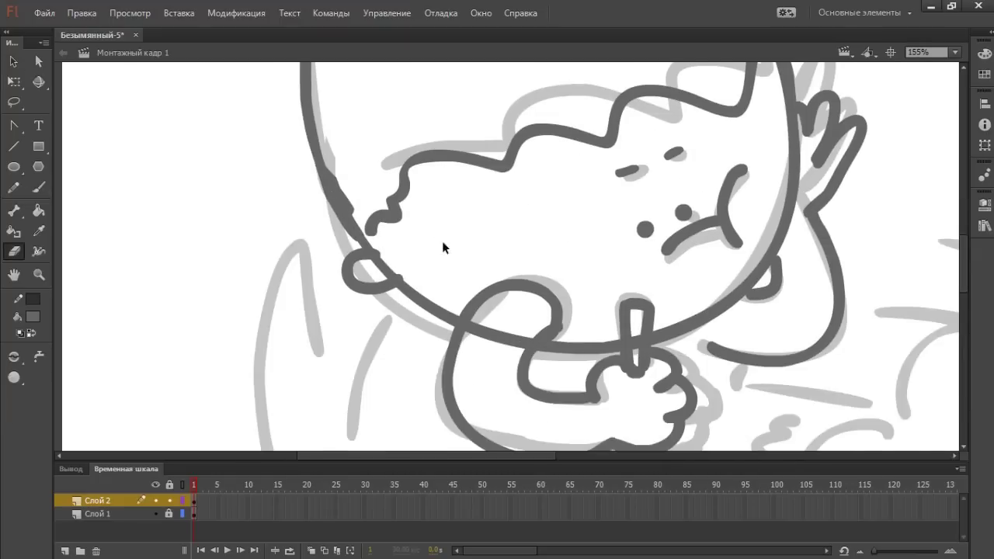
Step: Fill the enclosed areas of the boy's head and arms on Слой 2 with white
{"action": "key", "text": "k"}
{"action": "left_click", "coordinate": [466, 366]}
{"action": "left_click_drag", "start_coordinate": [460, 421], "coordinate": [424, 394]}
{"action": "key", "text": "k"}
{"action": "key", "text": "v"}
{"action": "left_click", "coordinate": [536, 372]}
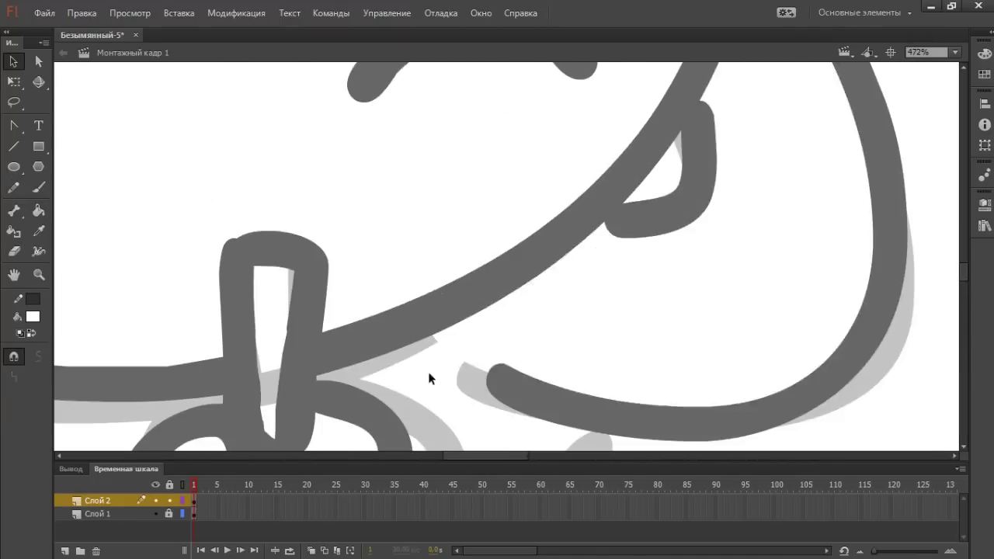
{"action": "key", "text": "k"}
Step: Add Слой 3 beneath Слой 2, draw the boy's back line on it and lock Слой 2
{"action": "key", "text": "b"}
{"action": "left_click_drag", "start_coordinate": [360, 217], "coordinate": [331, 340]}
{"action": "key", "text": "ctrl+z"}
{"action": "left_click", "coordinate": [65, 551]}
{"action": "left_click_drag", "start_coordinate": [317, 204], "coordinate": [293, 290]}
{"action": "left_click", "coordinate": [169, 500]}
Step: Lighten the Brush fill to a mid grey and trace the table's edges and legs on Слой 3
{"action": "left_click", "coordinate": [984, 54]}
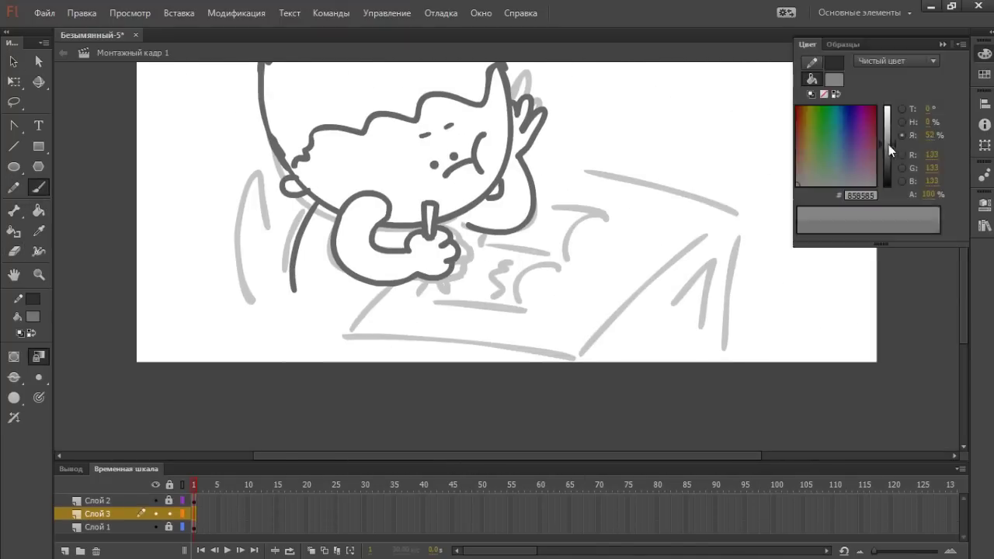
{"action": "left_click_drag", "start_coordinate": [890, 153], "coordinate": [889, 145]}
{"action": "left_click_drag", "start_coordinate": [537, 166], "coordinate": [739, 213]}
{"action": "left_click_drag", "start_coordinate": [707, 235], "coordinate": [581, 356]}
{"action": "left_click_drag", "start_coordinate": [365, 180], "coordinate": [373, 298]}
{"action": "key", "text": "v"}
Step: Trace the open notebook's page edges and writing on Слой 3 with the Brush
{"action": "left_click", "coordinate": [986, 54]}
{"action": "key", "text": "b"}
{"action": "left_click_drag", "start_coordinate": [633, 280], "coordinate": [741, 184]}
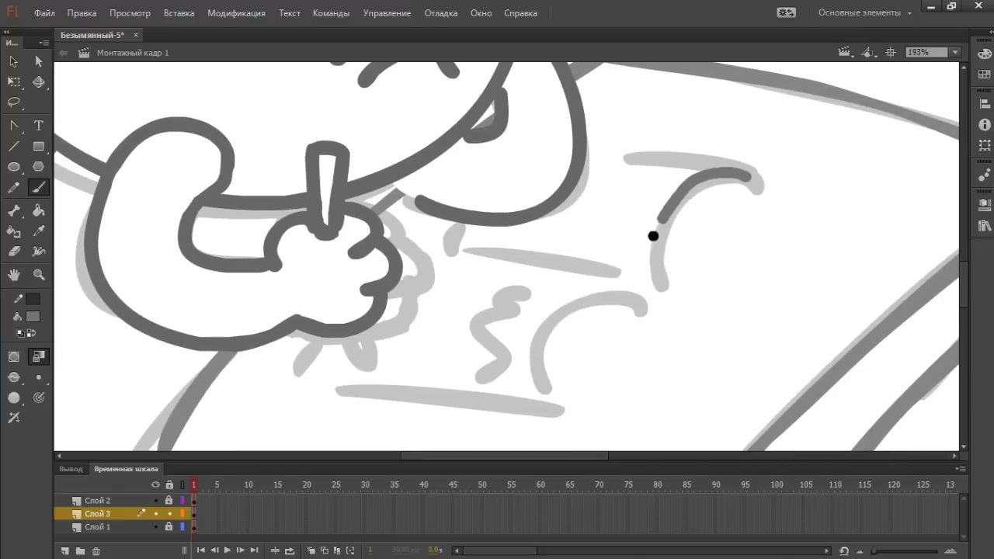
{"action": "left_click_drag", "start_coordinate": [610, 160], "coordinate": [739, 184]}
{"action": "left_click_drag", "start_coordinate": [456, 260], "coordinate": [479, 297]}
Step: Unlock Слой 1 and delete its rough sketch
{"action": "left_click", "coordinate": [169, 527]}
{"action": "left_click", "coordinate": [98, 527]}
{"action": "key", "text": "Delete"}
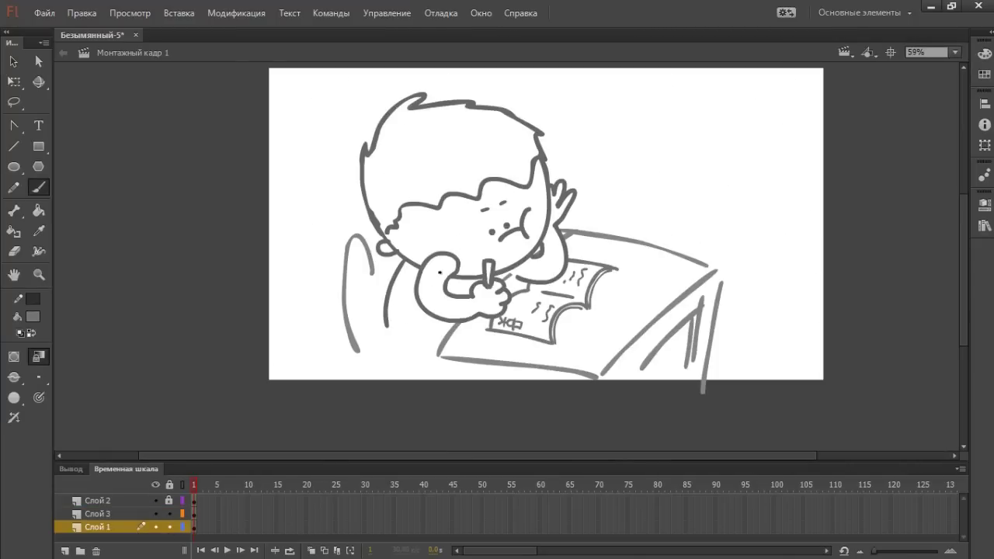
Step: Add Слой 4 for the boy's facial features and insert a keyframe to start animating them
{"action": "left_click", "coordinate": [66, 550]}
{"action": "key", "text": "v"}
{"action": "key", "text": "F6"}
{"action": "key", "text": "Delete"}
{"action": "key", "text": "ctrl+="}
{"action": "key", "text": "ctrl+z"}
{"action": "left_click_drag", "start_coordinate": [456, 249], "coordinate": [547, 249]}
{"action": "left_click_drag", "start_coordinate": [560, 191], "coordinate": [551, 216]}
{"action": "left_click_drag", "start_coordinate": [378, 126], "coordinate": [394, 123]}
{"action": "left_click_drag", "start_coordinate": [460, 106], "coordinate": [484, 109]}
Step: Insert a blank keyframe and rework the boy's facial features for the next pose
{"action": "key", "text": "comma"}
{"action": "key", "text": "F7"}
{"action": "key", "text": "ctrl+="}
{"action": "left_click", "coordinate": [335, 302]}
{"action": "left_click", "coordinate": [421, 262]}
{"action": "left_click_drag", "start_coordinate": [379, 264], "coordinate": [536, 248]}
{"action": "left_click", "coordinate": [39, 378]}
{"action": "left_click", "coordinate": [70, 470]}
{"action": "left_click", "coordinate": [384, 213]}
{"action": "left_click", "coordinate": [495, 201]}
{"action": "key", "text": "ctrl+minus"}
{"action": "key", "text": "ctrl+="}
Step: Add a keyframe at frame 99 of Слой 4 and play the face animation to check it
{"action": "left_click", "coordinate": [704, 513]}
{"action": "key", "text": "Return"}
{"action": "left_click", "coordinate": [769, 502]}
{"action": "key", "text": "F6"}
{"action": "key", "text": "q"}
{"action": "left_click", "coordinate": [726, 501]}
{"action": "key", "text": "Return"}
Step: Draw tall oval eyes, a frowning mouth and arched eyebrows at frame 102 of Слой 4 with the Brush
{"action": "key", "text": "b"}
{"action": "left_click_drag", "start_coordinate": [461, 130], "coordinate": [461, 202]}
{"action": "left_click_drag", "start_coordinate": [572, 137], "coordinate": [572, 194]}
{"action": "left_click_drag", "start_coordinate": [446, 439], "coordinate": [570, 435]}
{"action": "left_click_drag", "start_coordinate": [430, 250], "coordinate": [466, 242]}
{"action": "left_click_drag", "start_coordinate": [539, 245], "coordinate": [584, 249]}
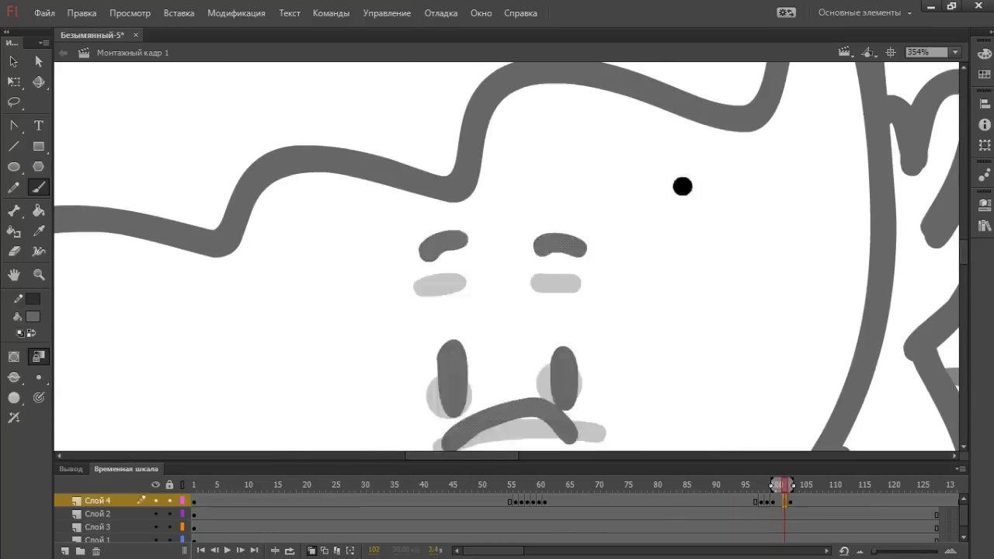
Step: Insert blank keyframes after frame 102 of Слой 4 and brush in the next poses of the boy's frowning face
{"action": "key", "text": "v"}
{"action": "left_click", "coordinate": [795, 503]}
{"action": "left_click", "coordinate": [791, 505]}
{"action": "key", "text": "ctrl+="}
{"action": "key", "text": "ctrl+="}
{"action": "key", "text": "F7"}
{"action": "key", "text": "b"}
{"action": "left_click_drag", "start_coordinate": [420, 211], "coordinate": [421, 262]}
{"action": "left_click_drag", "start_coordinate": [420, 295], "coordinate": [551, 296]}
{"action": "left_click", "coordinate": [802, 503]}
{"action": "left_click_drag", "start_coordinate": [385, 262], "coordinate": [440, 254]}
Step: Play the frowning-face animation from around frame 99 to check it
{"action": "left_click", "coordinate": [768, 503]}
{"action": "key", "text": "ctrl+minus"}
{"action": "key", "text": "v"}
{"action": "key", "text": "Return"}
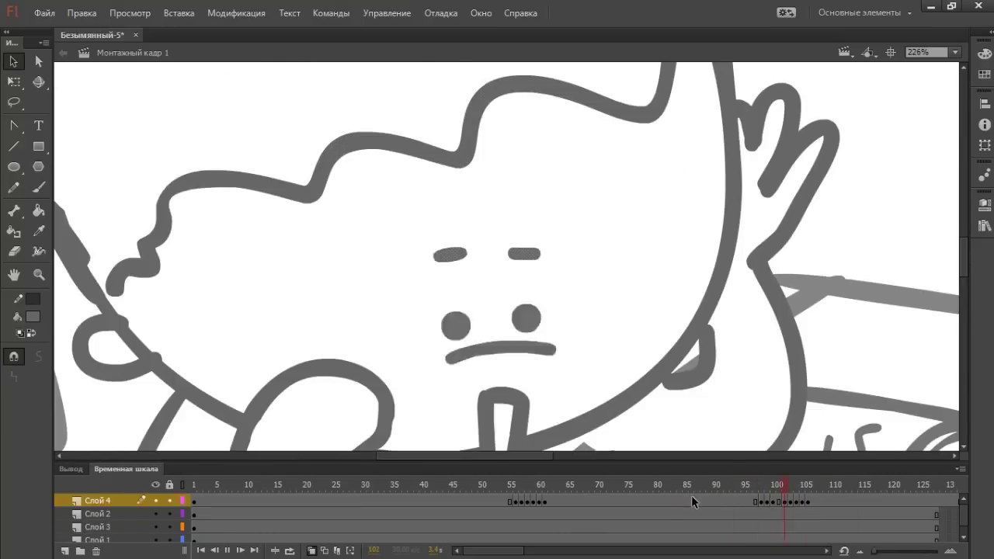
Step: Insert blank keyframes on Слой 4 and brush in successive laughing poses with a wide open mouth, teeth, tongue, oval eyes and short eyebrows
{"action": "key", "text": "F7"}
{"action": "key", "text": "b"}
{"action": "left_click_drag", "start_coordinate": [369, 241], "coordinate": [522, 235]}
{"action": "left_click_drag", "start_coordinate": [370, 244], "coordinate": [526, 240]}
{"action": "key", "text": "F7"}
{"action": "key", "text": "v"}
{"action": "key", "text": "b"}
{"action": "left_click_drag", "start_coordinate": [395, 240], "coordinate": [550, 236]}
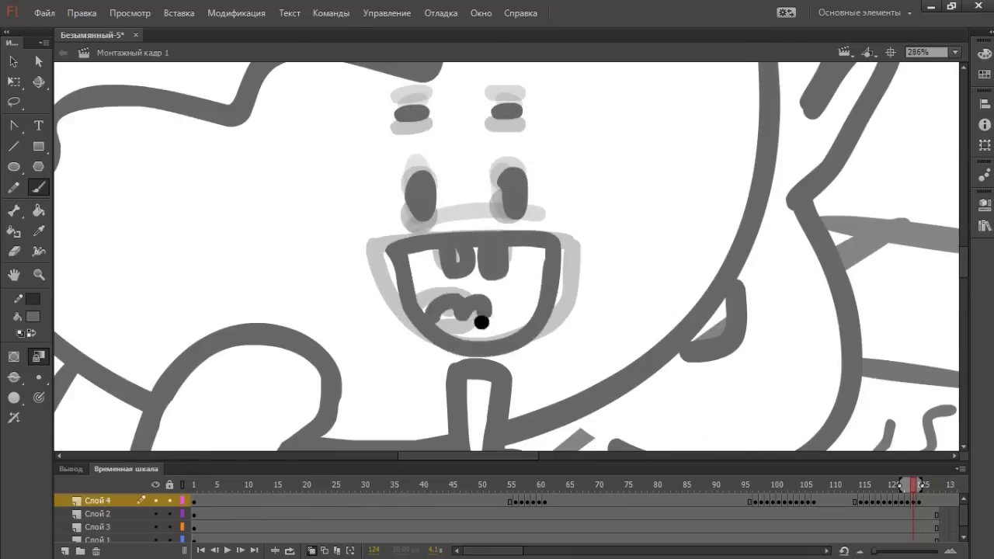
Step: Add another blank keyframe on Слой 4, brush in the next open-mouthed laughing pose, and play the animation to check it
{"action": "key", "text": "F7"}
{"action": "left_click_drag", "start_coordinate": [399, 212], "coordinate": [538, 211]}
{"action": "key", "text": "ctrl+minus"}
{"action": "key", "text": "Return"}
{"action": "key", "text": "Return"}
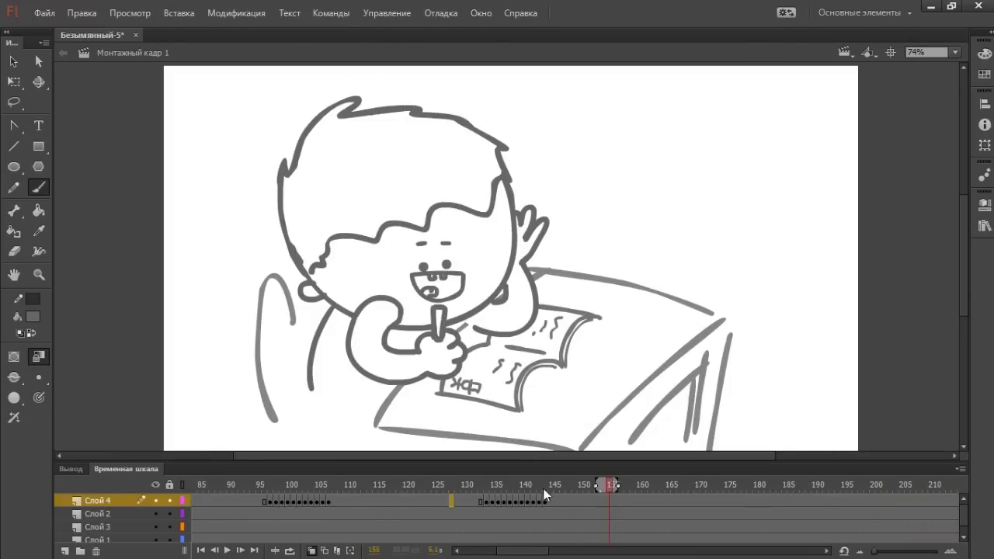